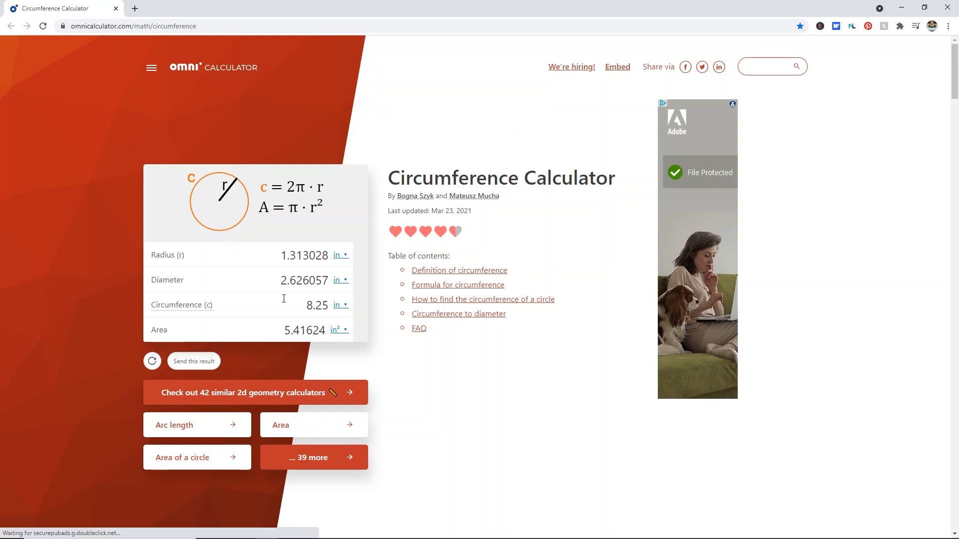
Calculate the diameters for circumferences of 11.1875 and 8 inches in the circumference calculator
drag(300, 308, 338, 306)
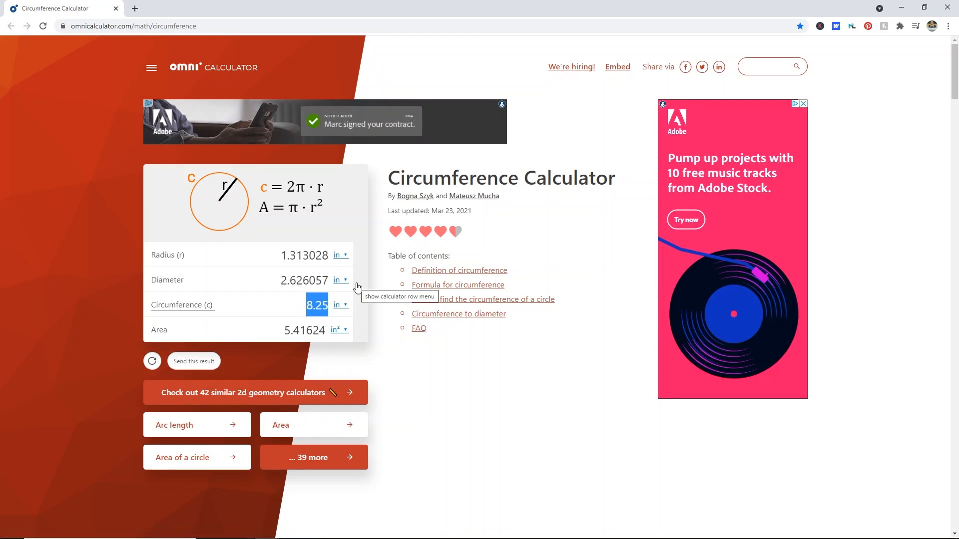
text(11.8)
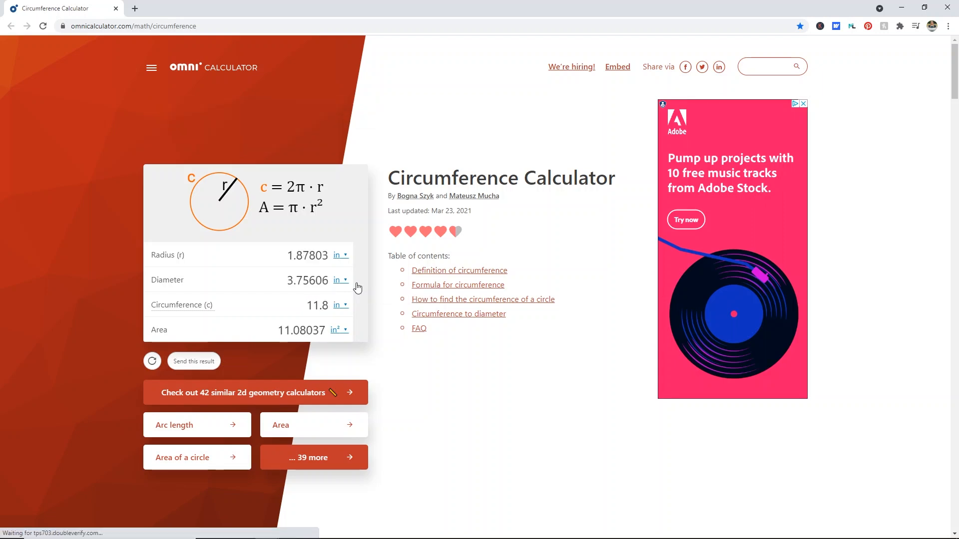
key(BackSpace)
text(1)
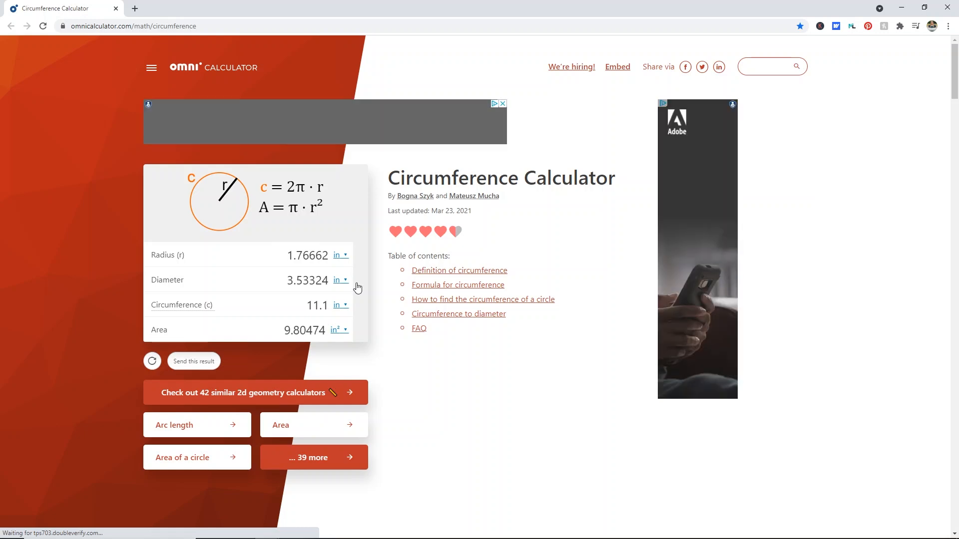
text(875)
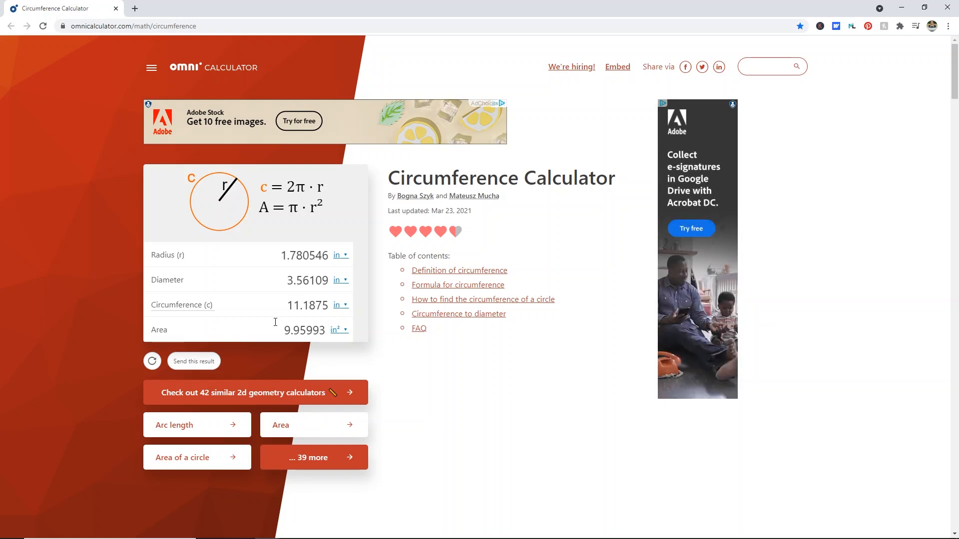
drag(288, 308, 334, 303)
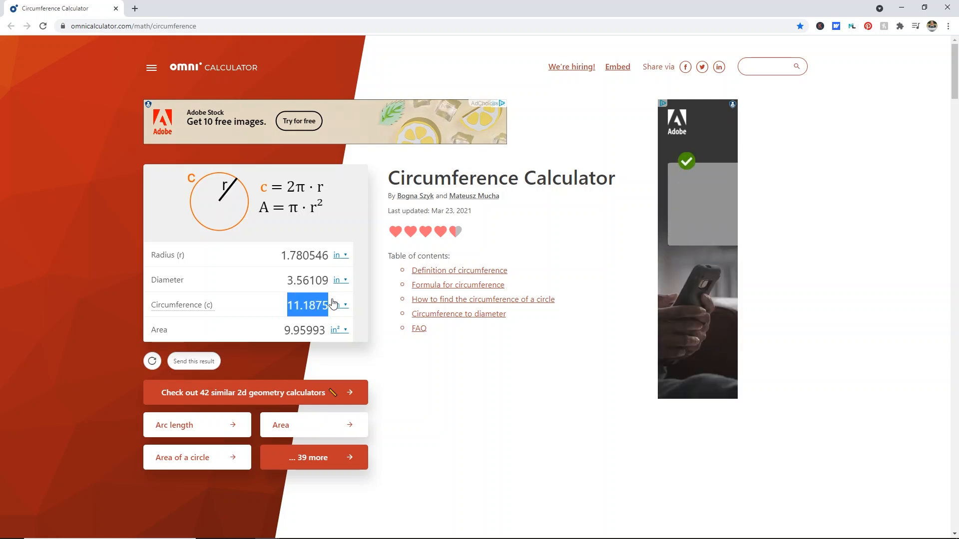
text(8)
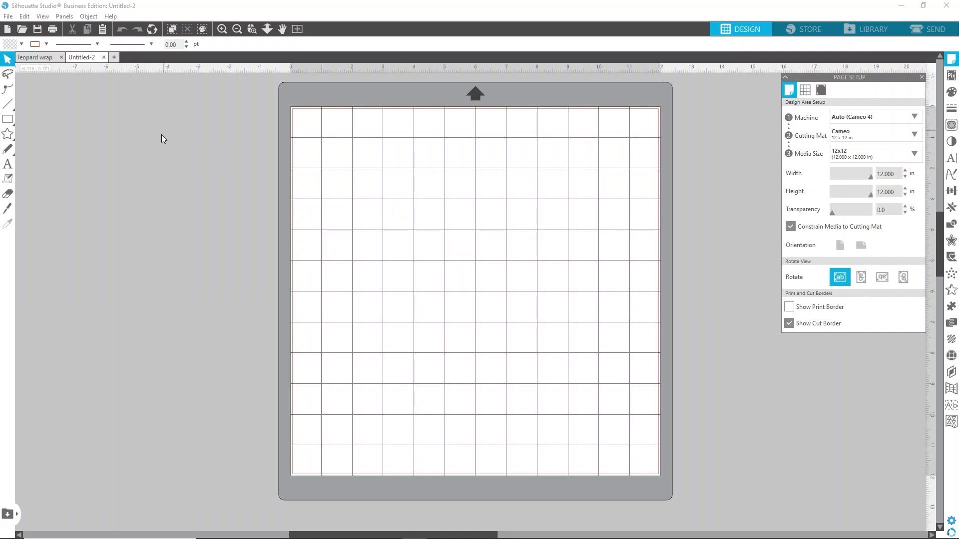
Draw a rectangle about 9.97 by 4.25 inches near the top of the mat
click(7, 120)
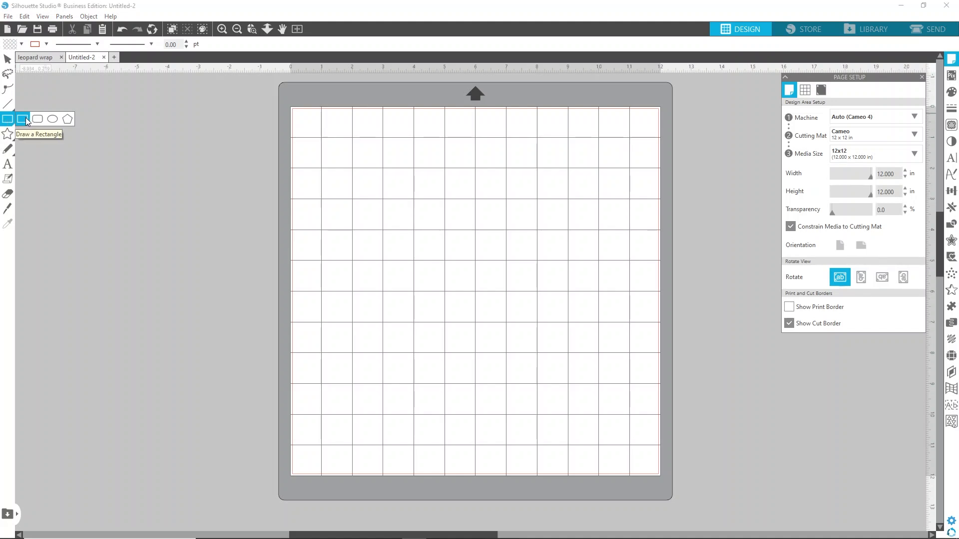
click(26, 121)
drag(330, 141, 637, 272)
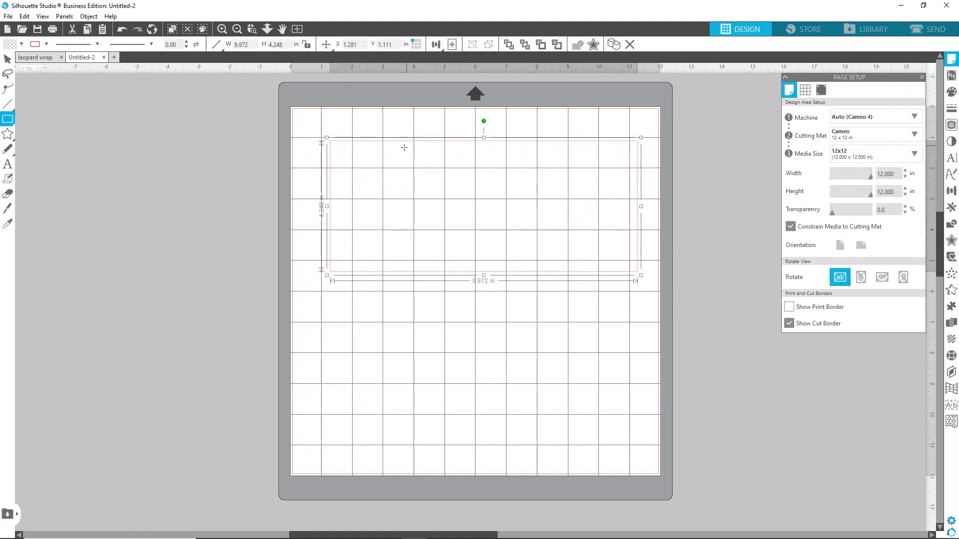
Set the rectangle's width to 11.1875 in and its height to 6.188 in
click(242, 44)
text(11.1875)
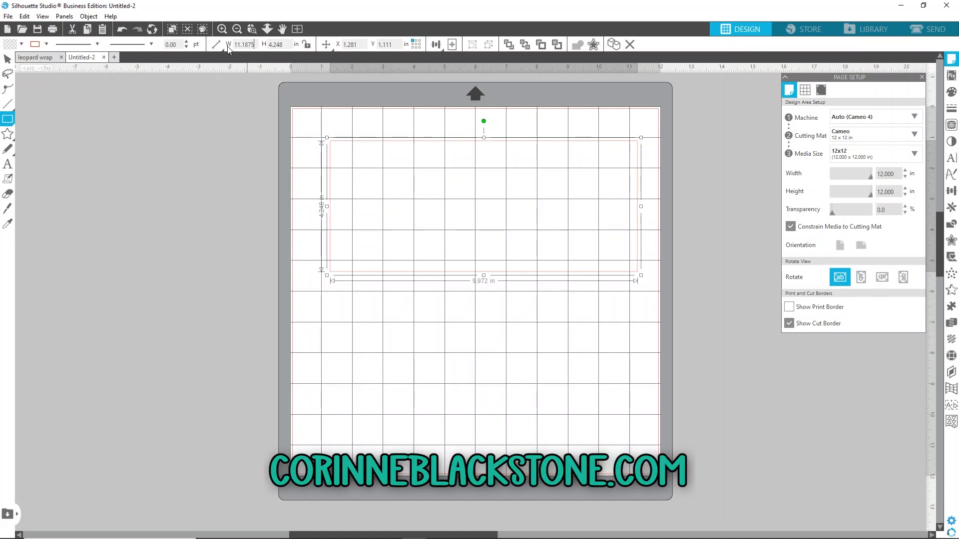
key(Return)
click(274, 44)
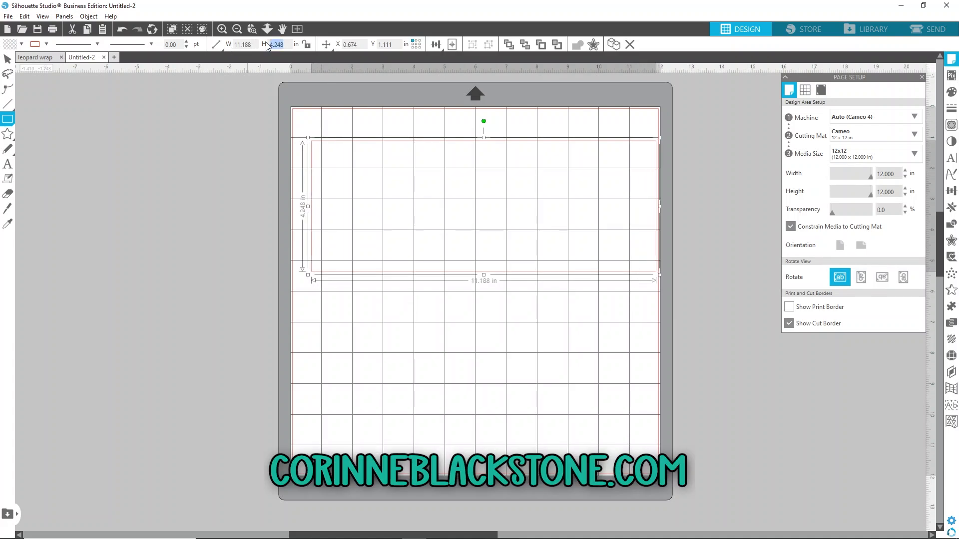
key(BackSpace)
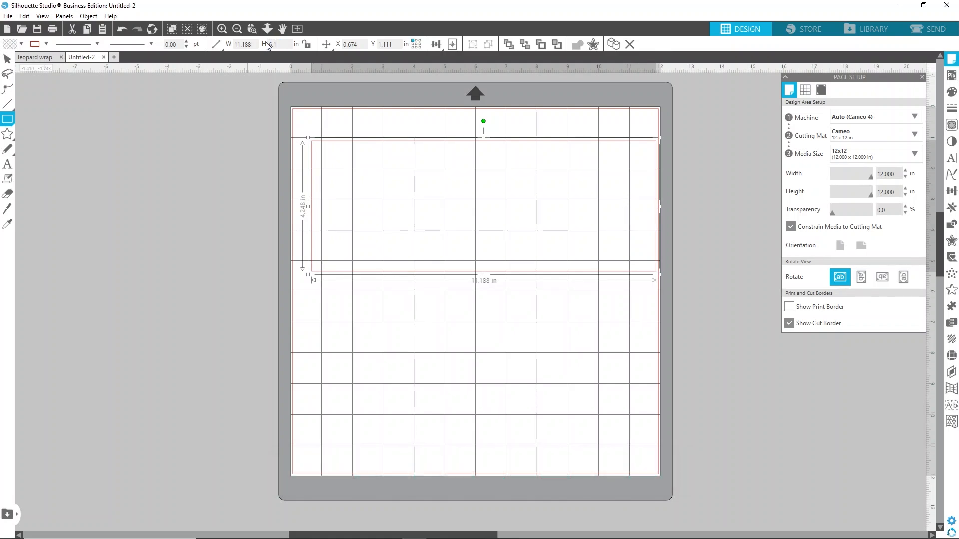
key(Return)
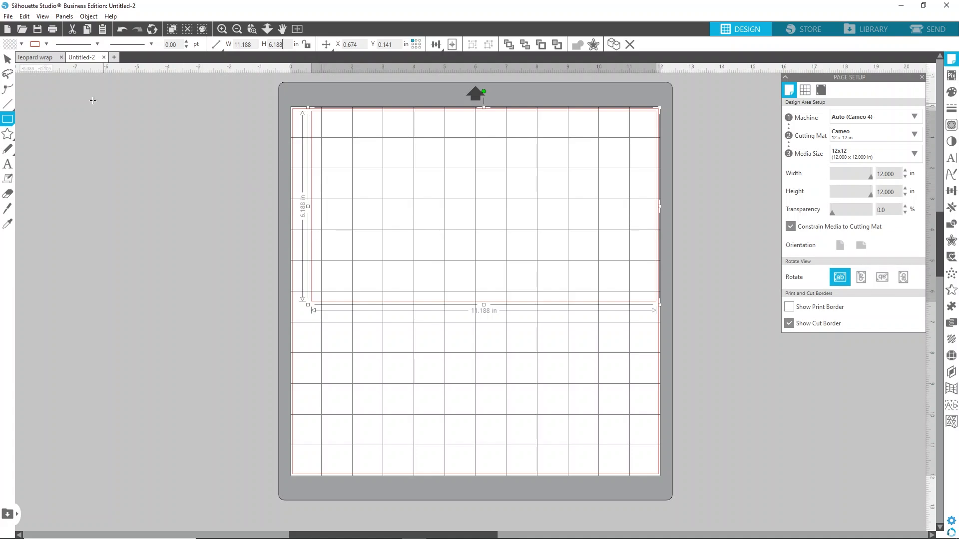
Nudge the rectangle onto the mat and apply a Conical Warp to it
click(8, 60)
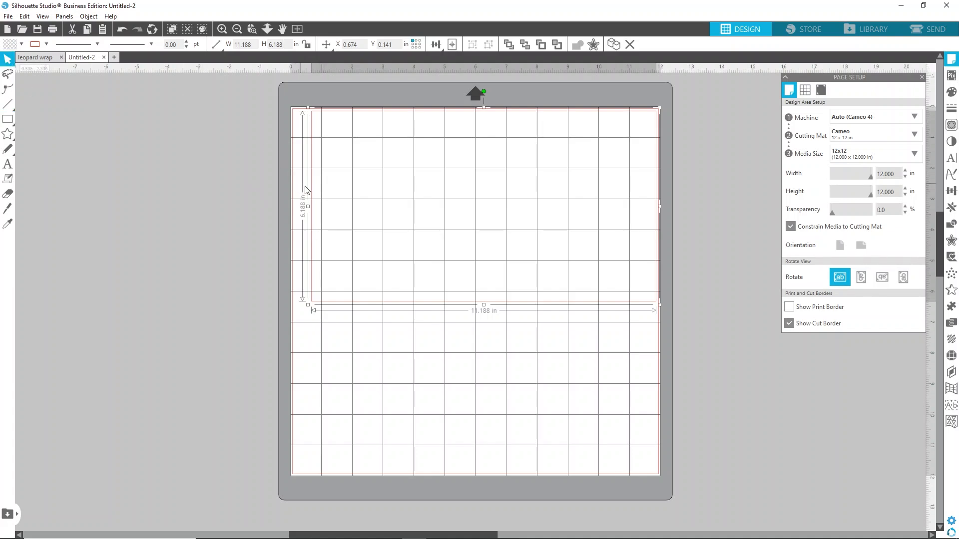
drag(310, 193, 301, 199)
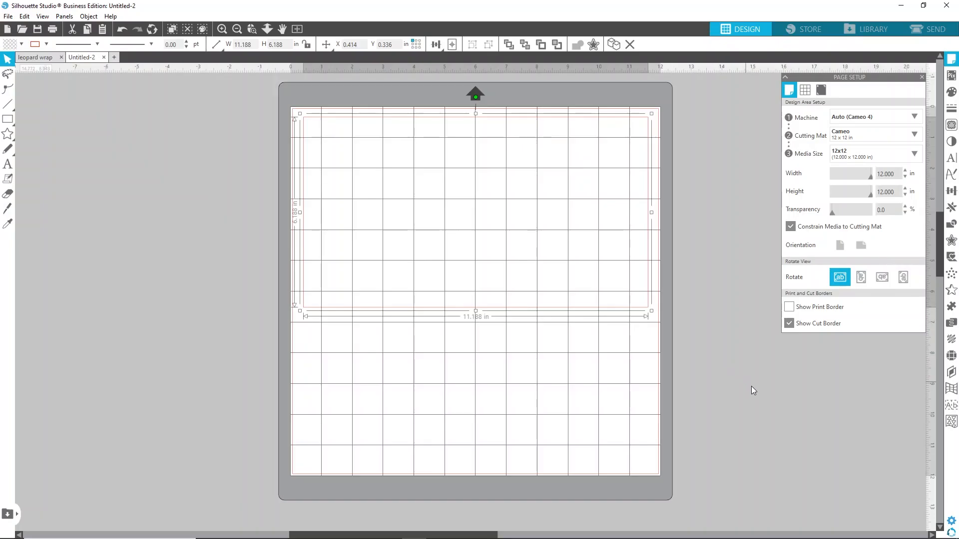
click(951, 391)
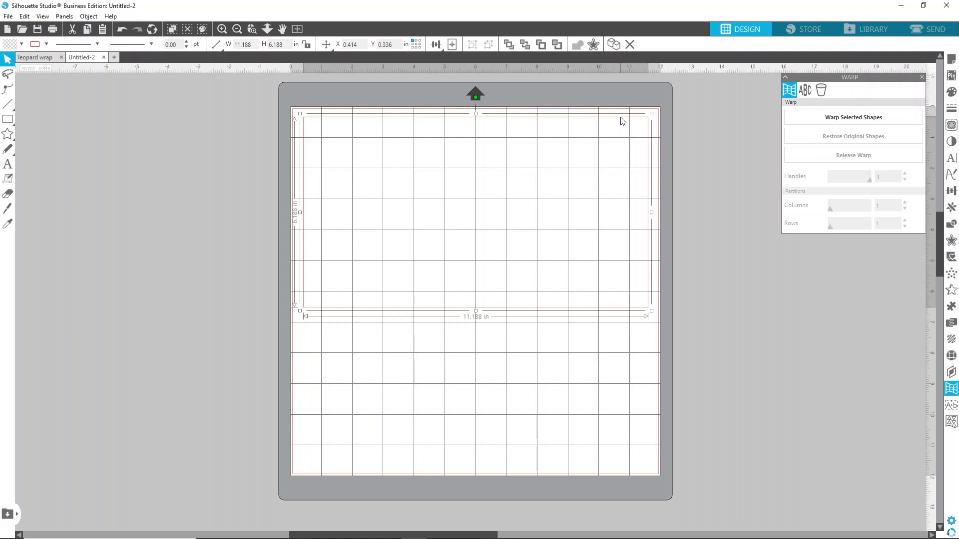
click(822, 89)
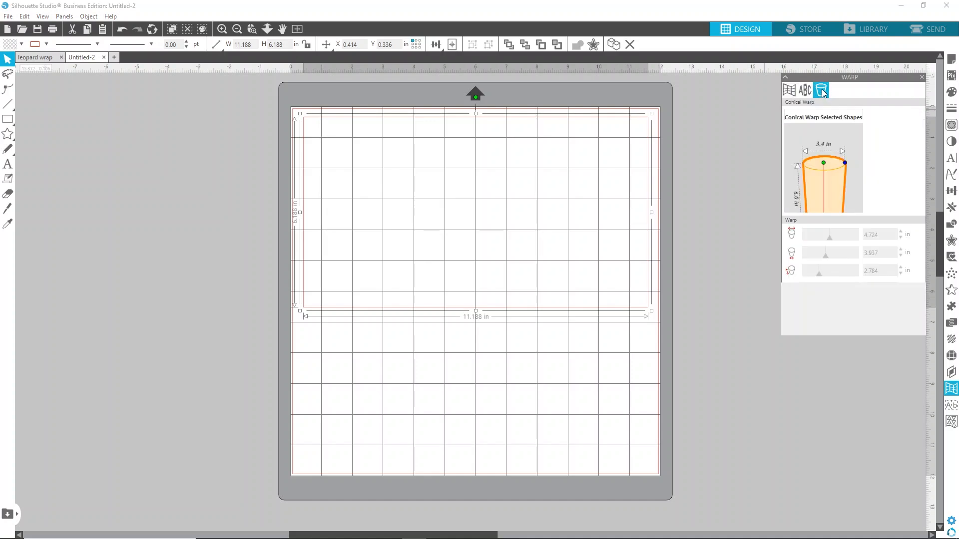
click(837, 116)
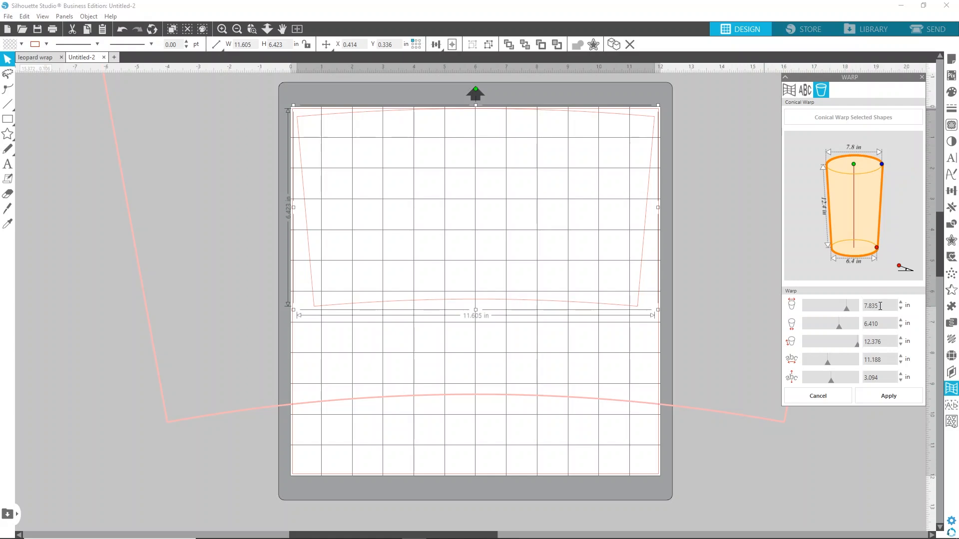
Set the conical warp's top diameter to 3.56 in and bottom diameter to 2.55 in
drag(880, 306, 869, 305)
key(BackSpace)
key(BackSpace)
key(Return)
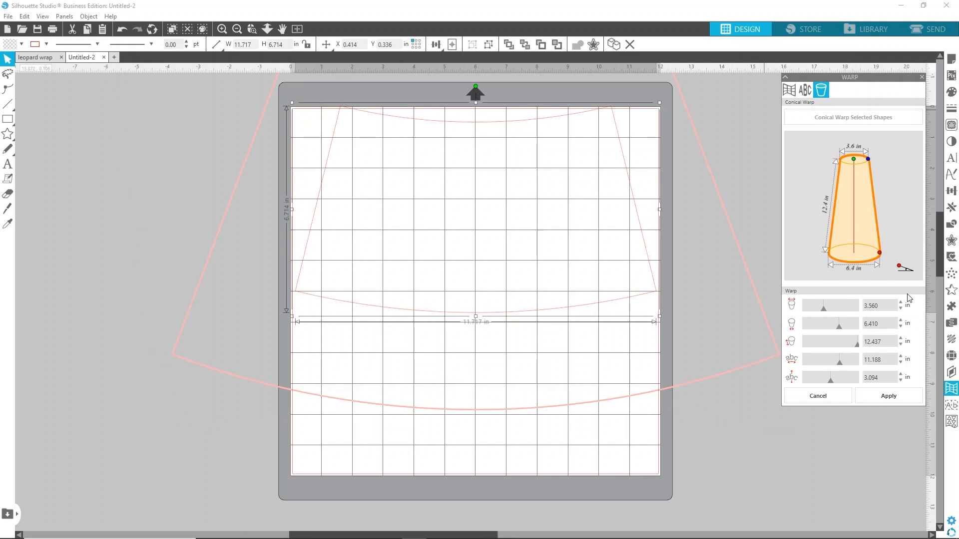
double_click(882, 323)
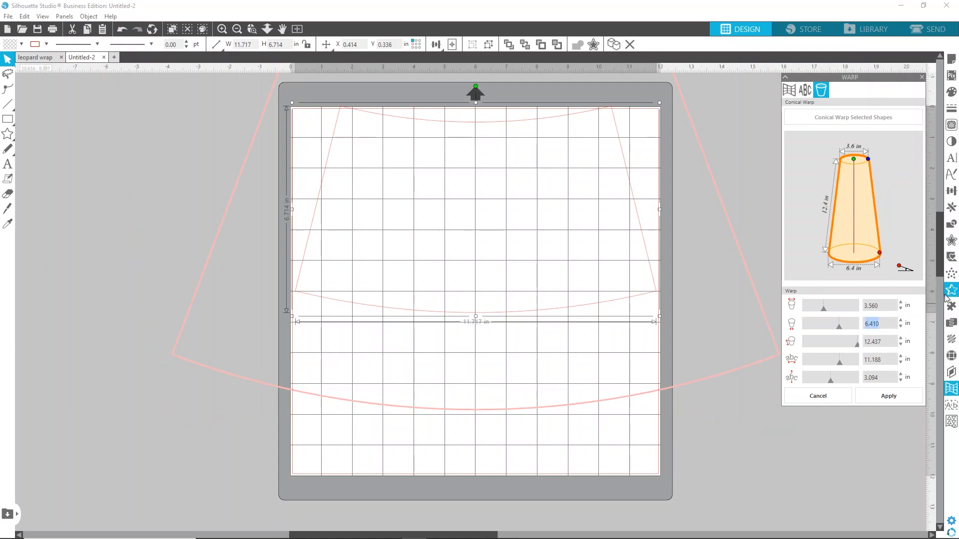
text(2.55)
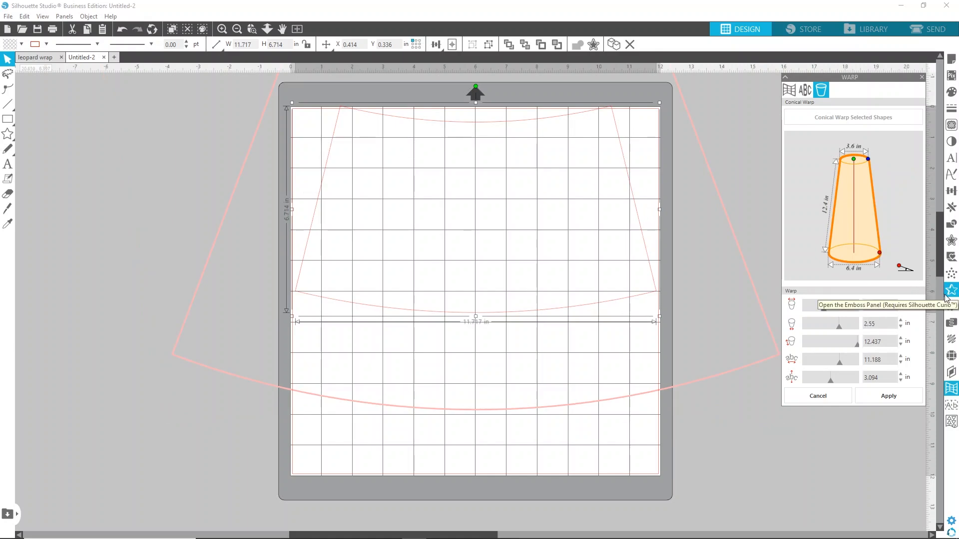
key(Return)
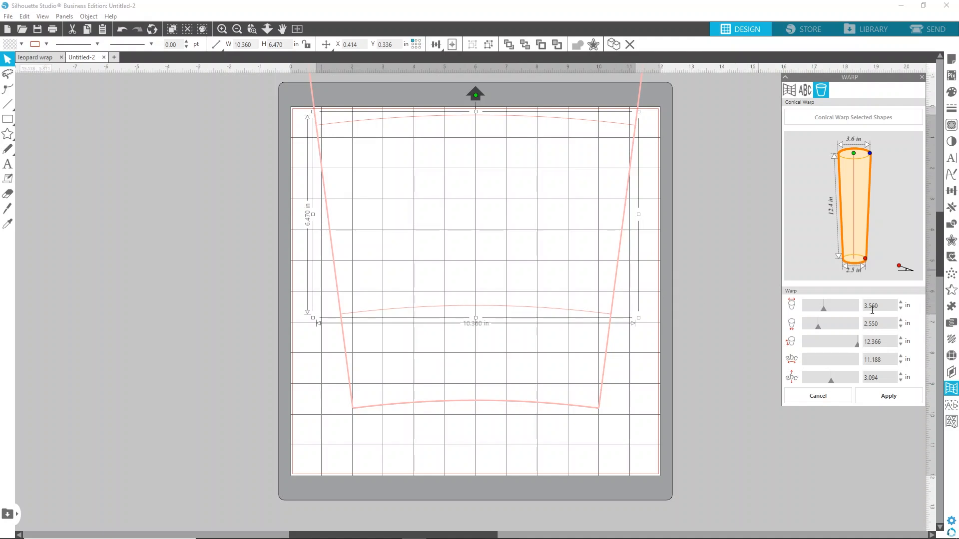
Set the conical warp's height to 6.188 in and close the warp panel
drag(887, 342, 859, 347)
text(6.188)
key(Return)
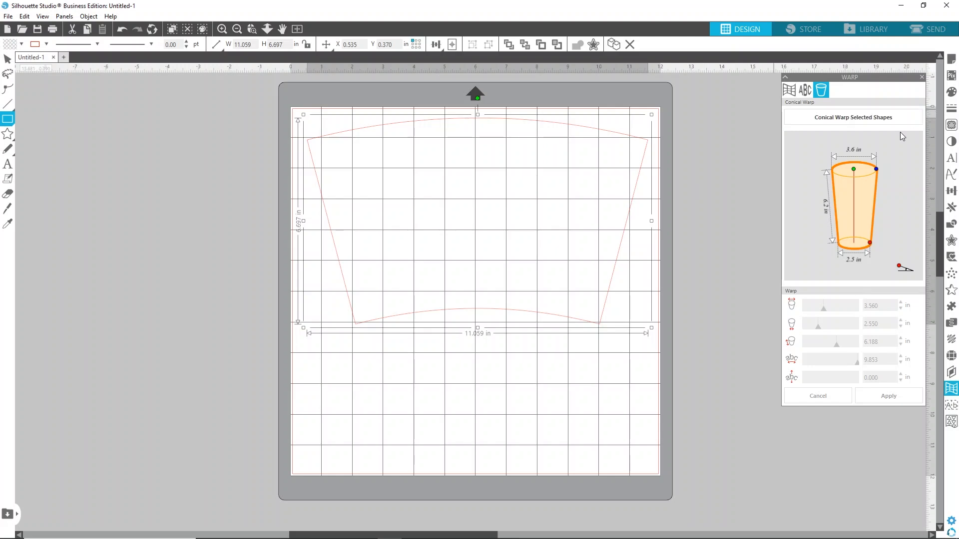
click(922, 78)
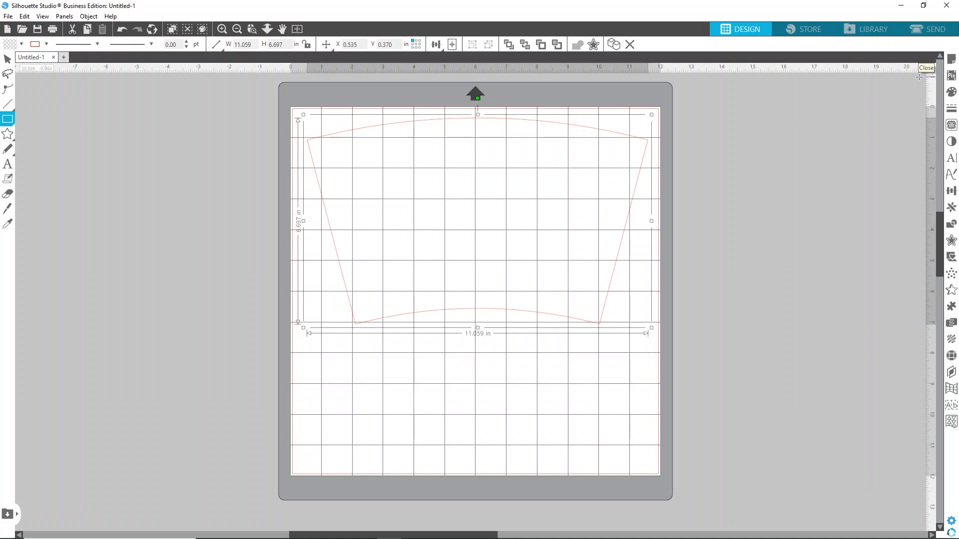
Fill the warped tumbler shape with red
click(952, 93)
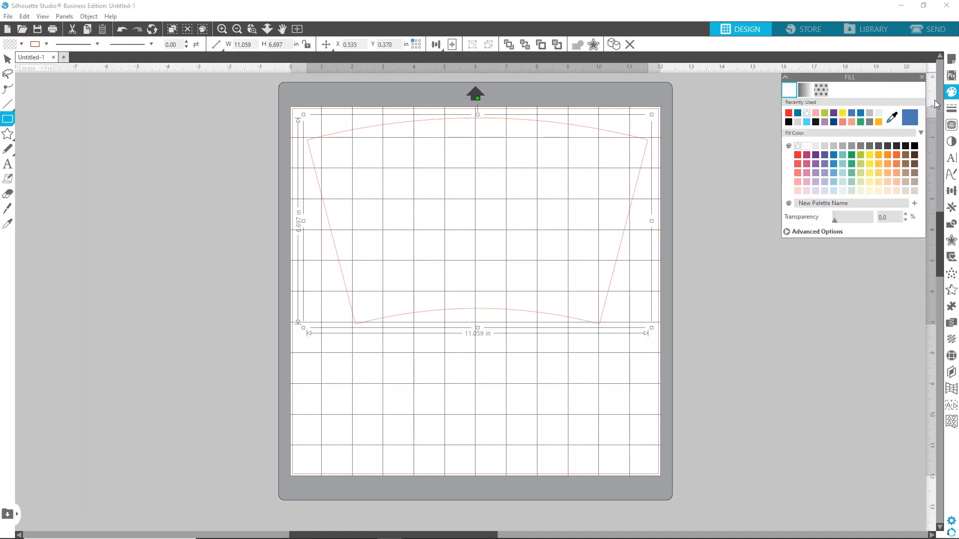
click(791, 114)
drag(703, 170, 668, 253)
click(6, 61)
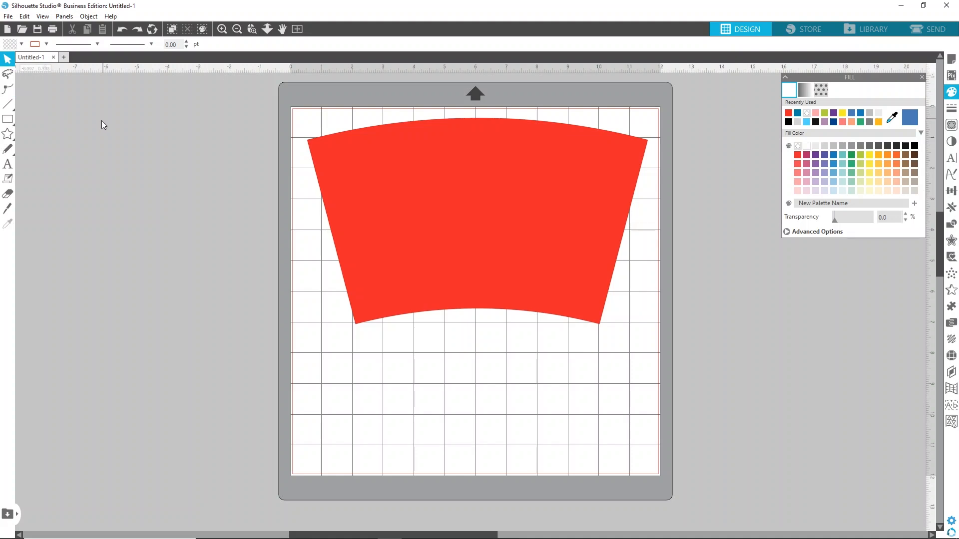
Open the leopard print design file from the Website folder on the desktop
click(9, 16)
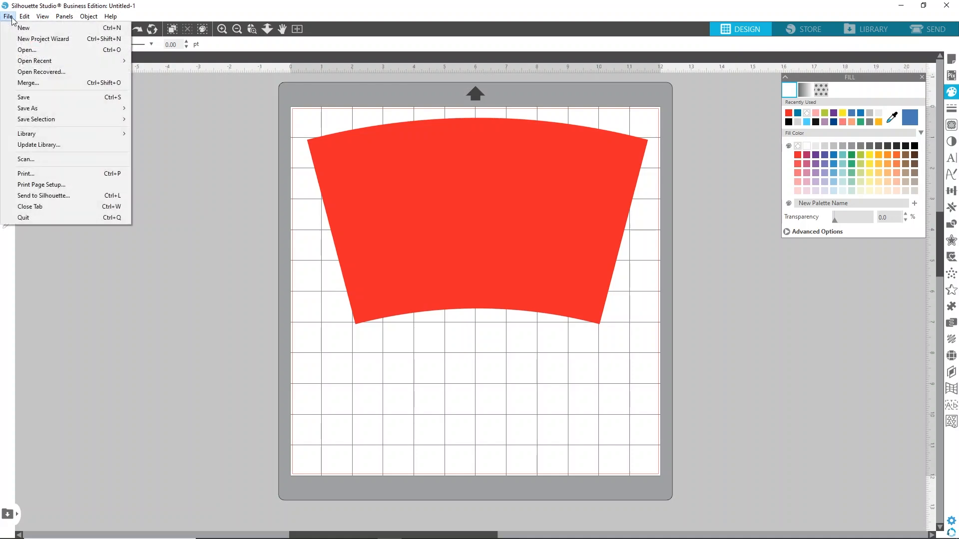
click(31, 51)
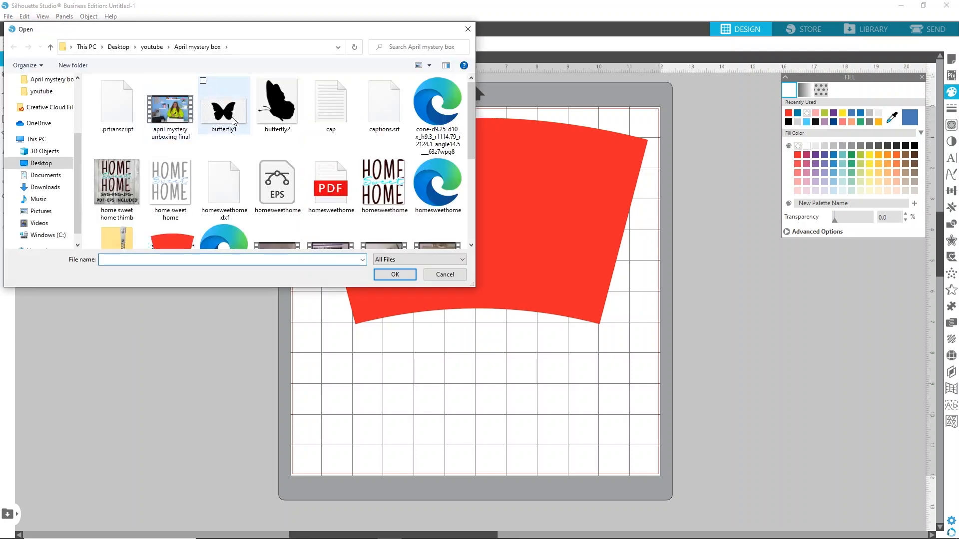
scroll(235, 123, down, 3)
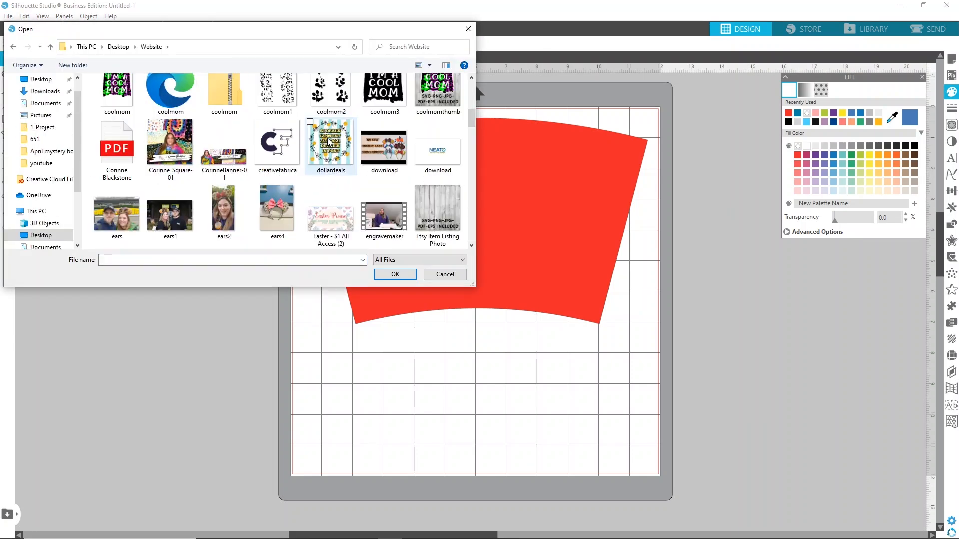
scroll(327, 138, down, 6)
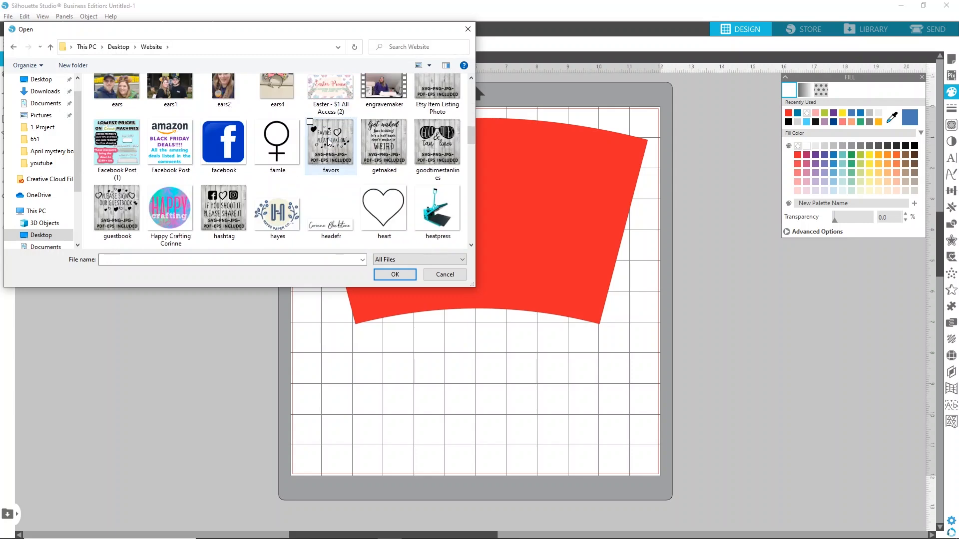
scroll(328, 138, down, 2)
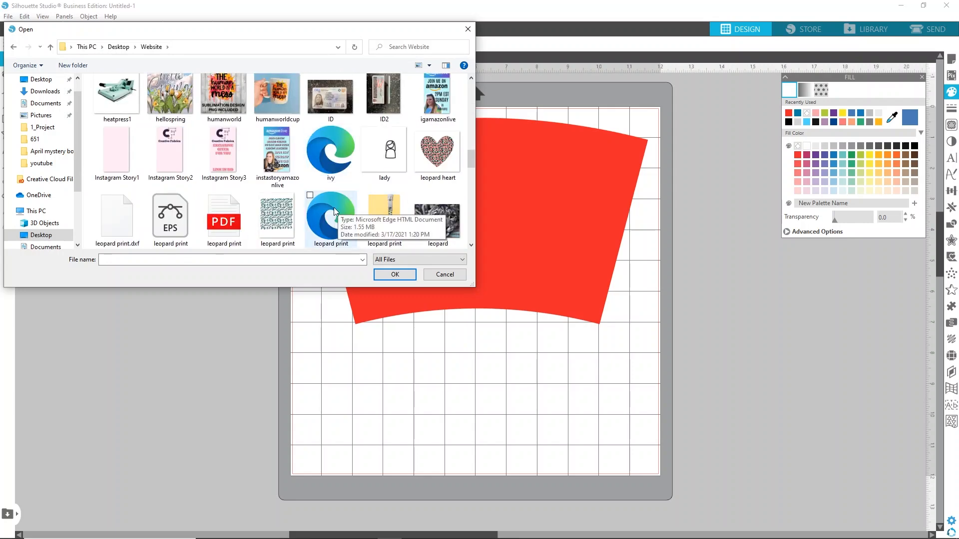
scroll(333, 199, down, 1)
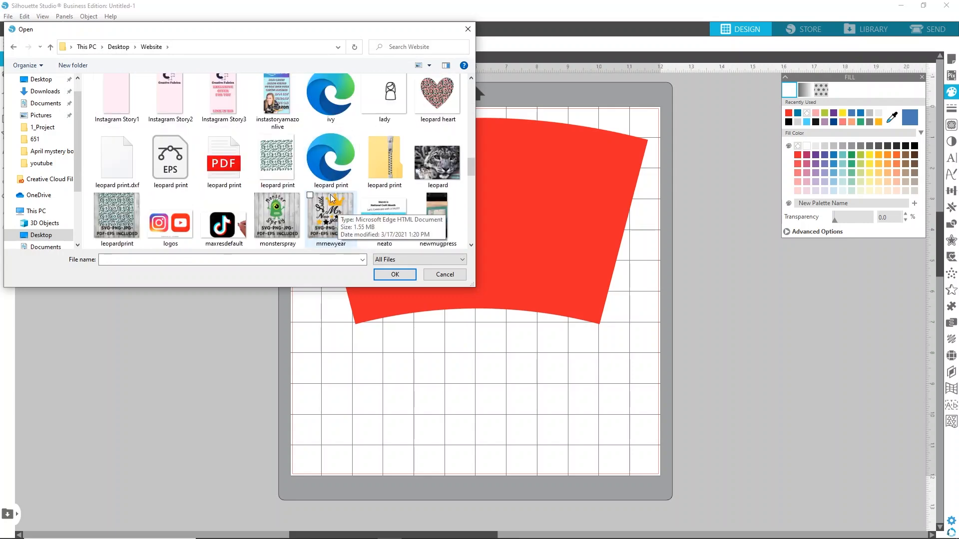
double_click(328, 166)
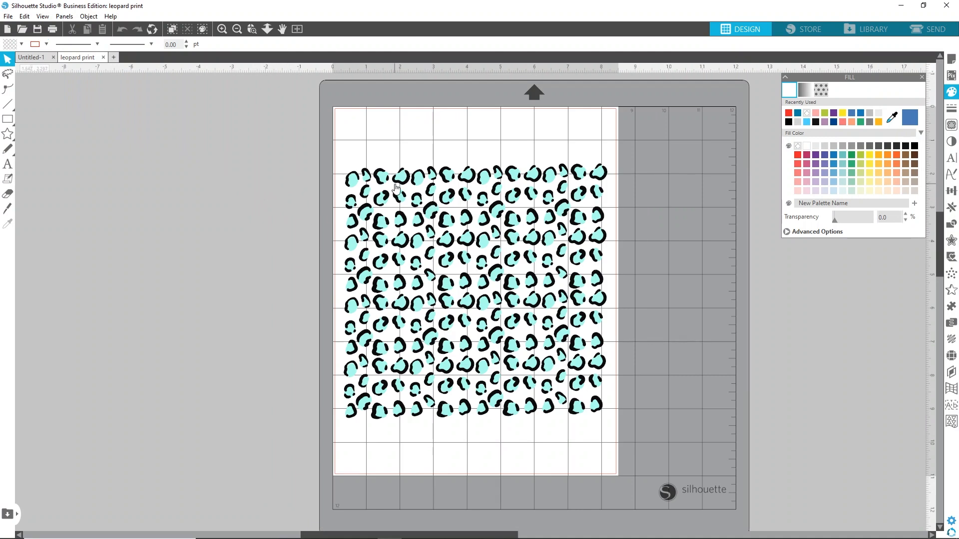
Select all of the leopard print pattern pieces and copy them
right_click(410, 234)
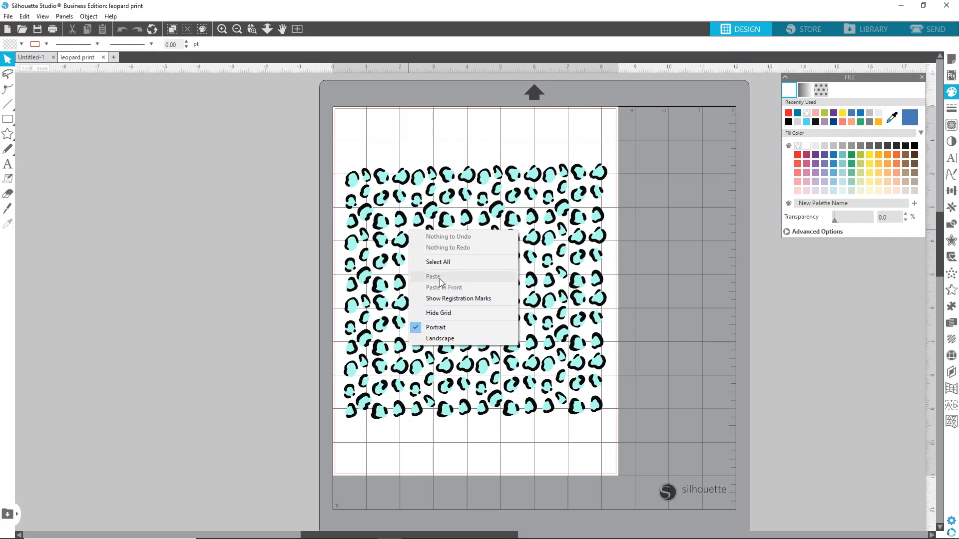
click(400, 219)
right_click(399, 219)
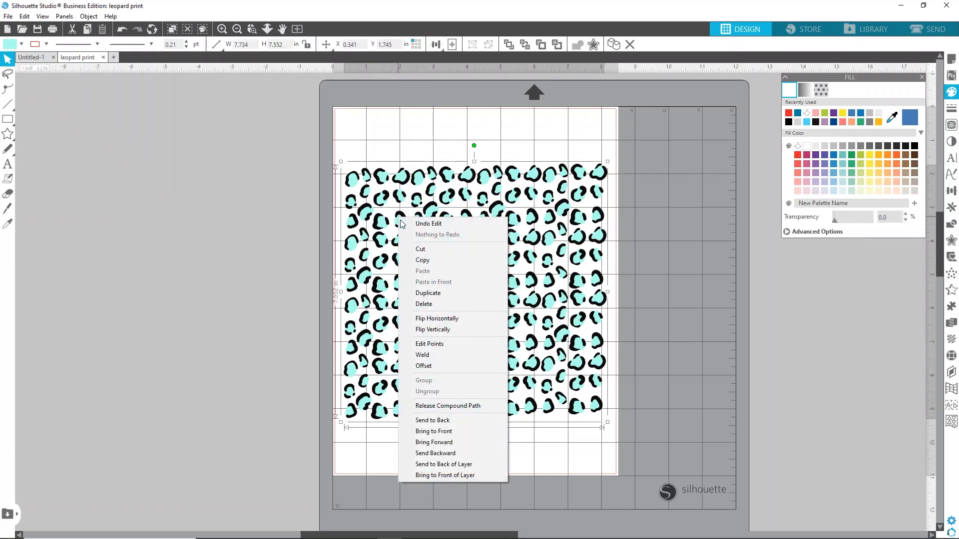
click(319, 159)
drag(333, 139, 422, 235)
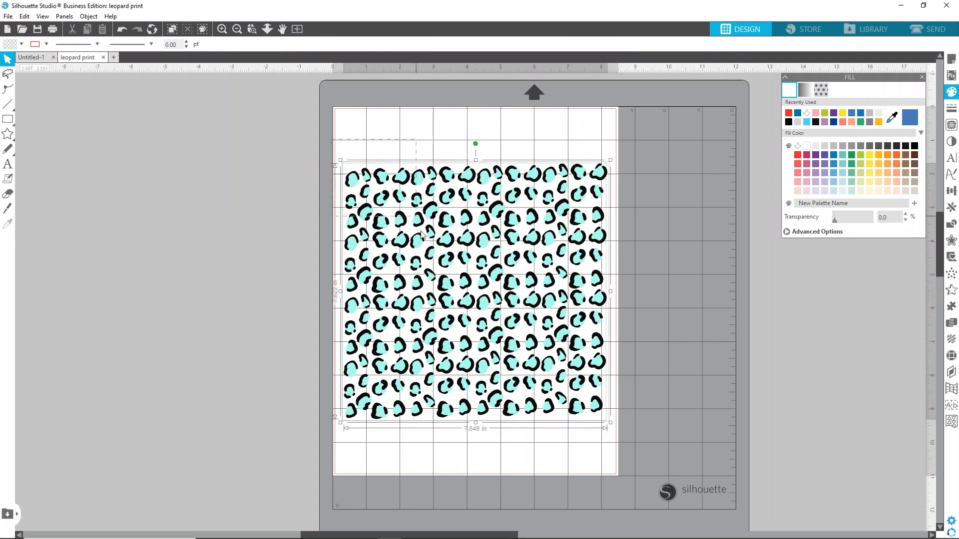
drag(538, 342, 539, 345)
right_click(459, 206)
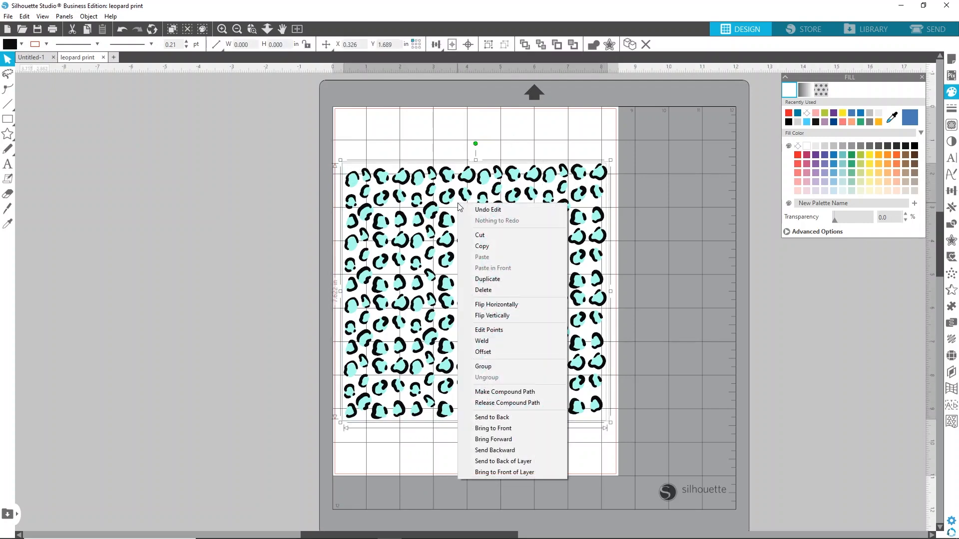
click(475, 246)
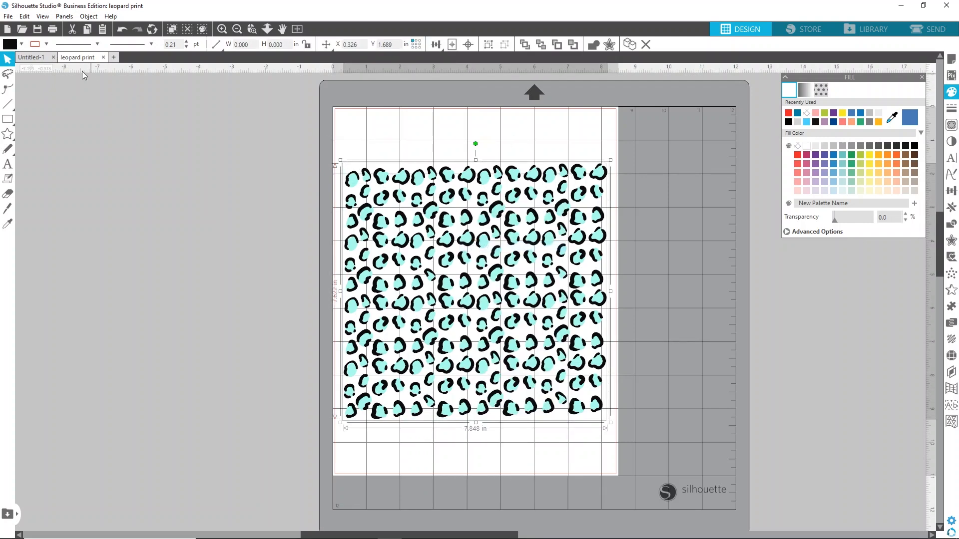
Switch to the tumbler document and paste the leopard pattern onto the mat
click(31, 57)
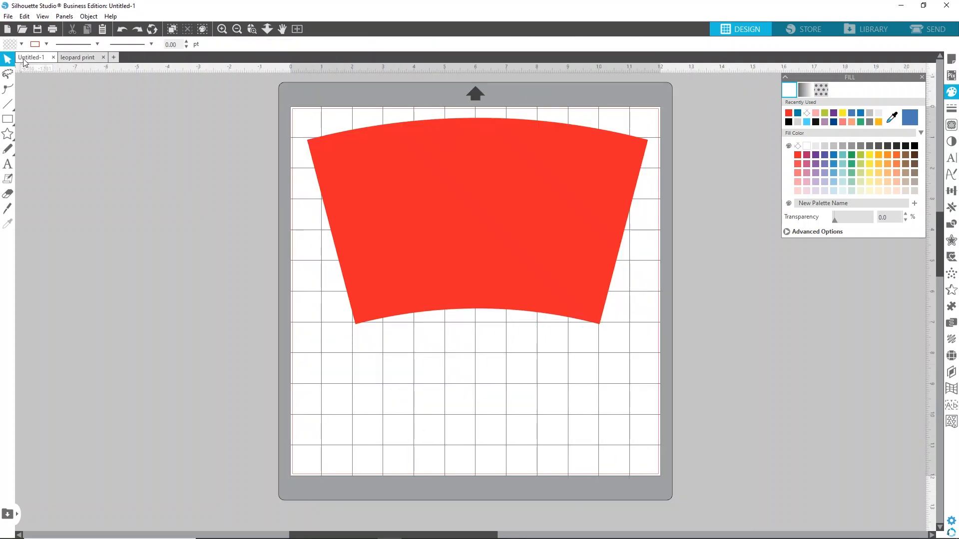
right_click(236, 139)
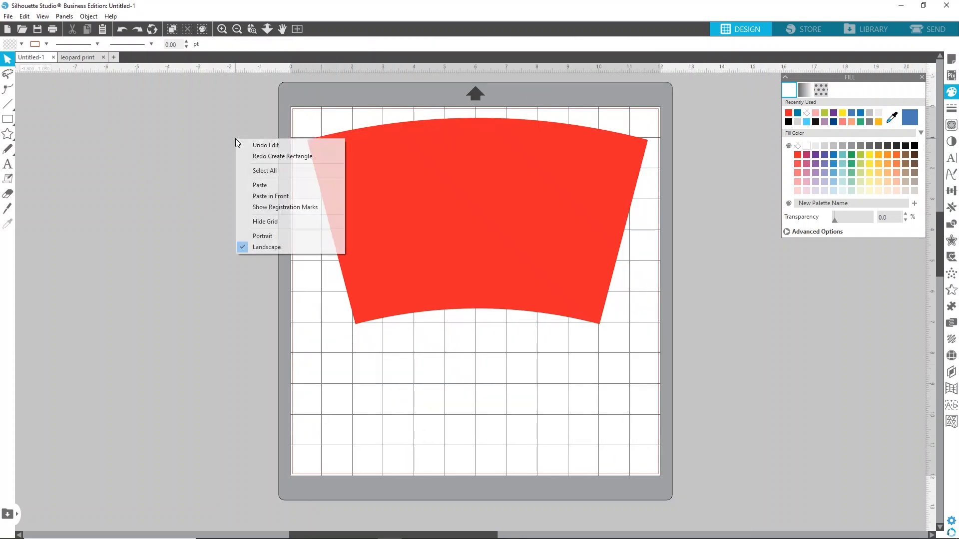
click(258, 185)
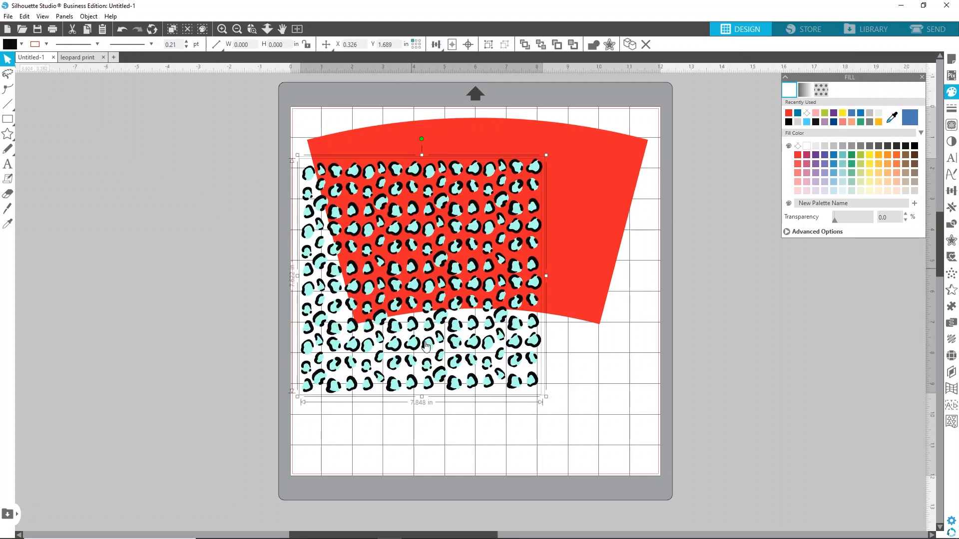
Move the pattern up and enlarge it to about 12.67 in wide so it covers the tumbler shape
drag(493, 352, 492, 311)
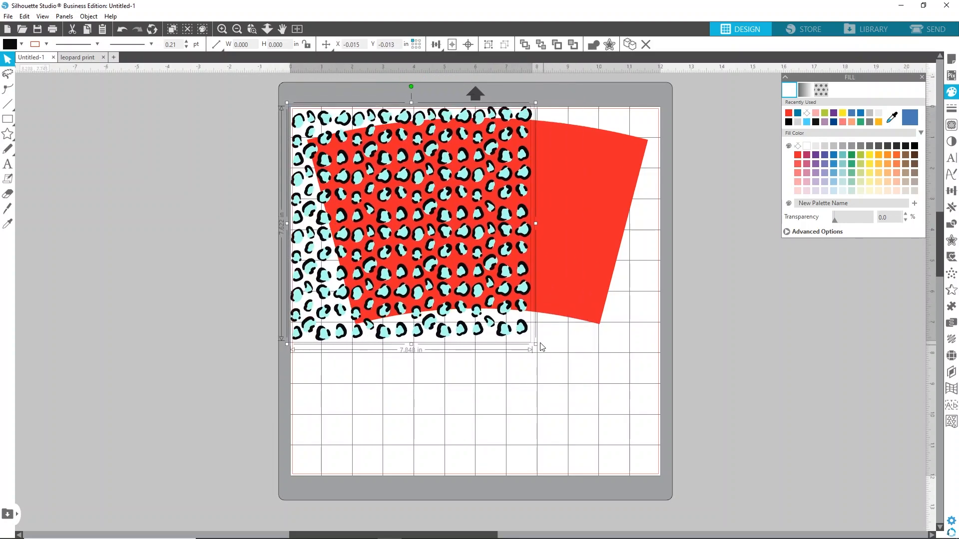
drag(544, 351, 701, 479)
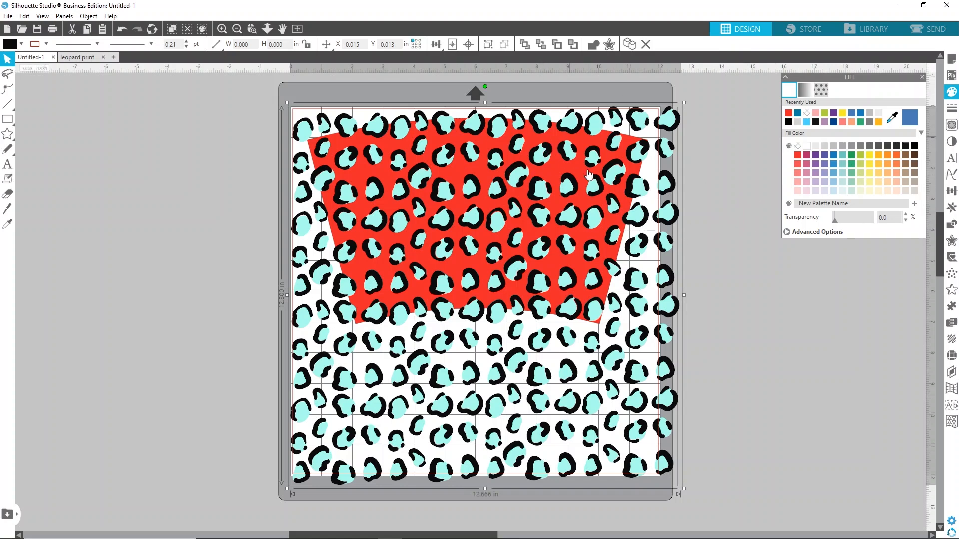
click(920, 78)
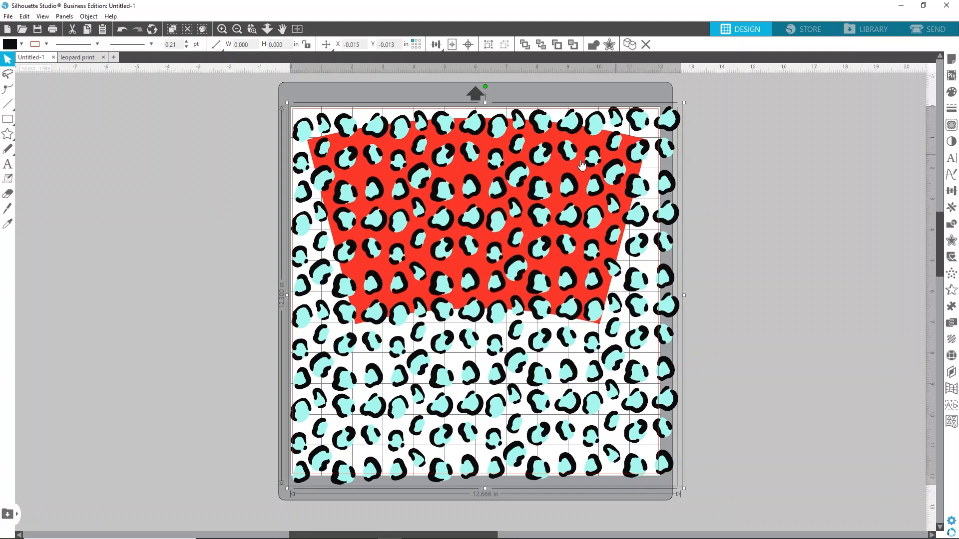
Move the pattern aside, then duplicate the red tumbler shape and place a copy off the mat to the right
drag(574, 278, 319, 291)
click(597, 216)
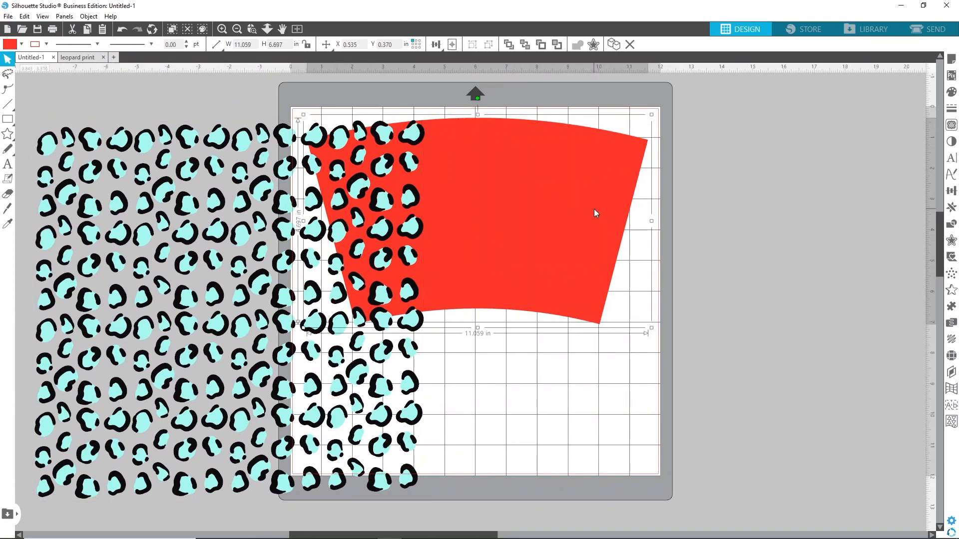
right_click(567, 164)
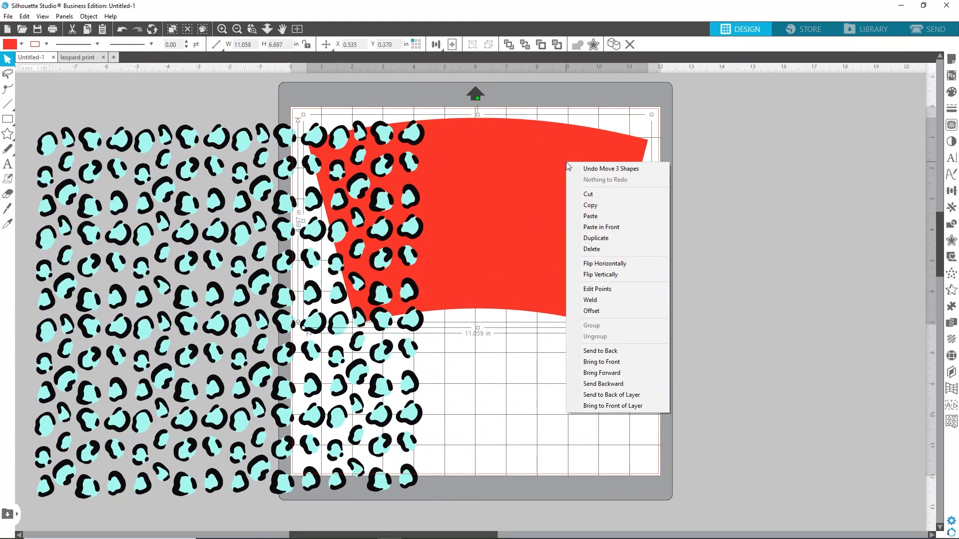
click(596, 238)
right_click(572, 198)
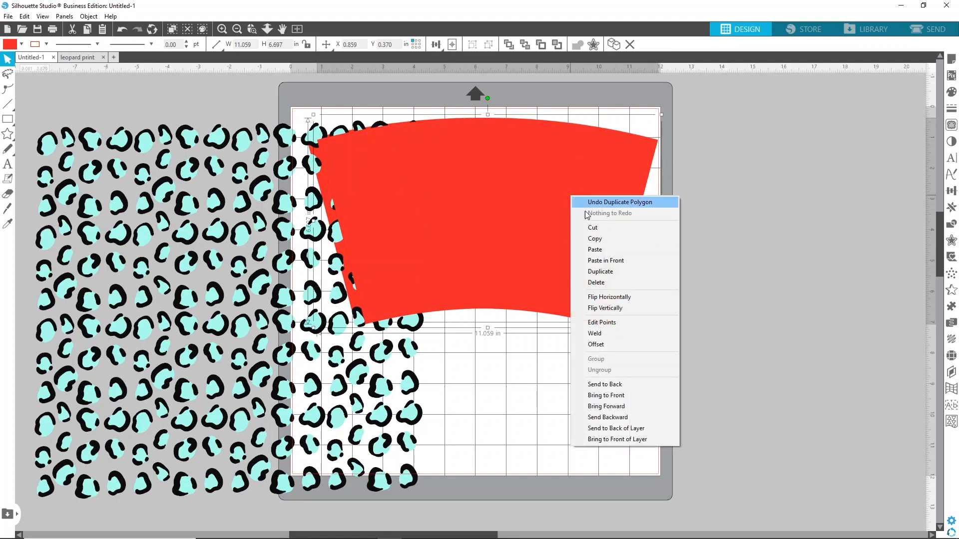
click(597, 272)
drag(567, 225, 897, 250)
drag(841, 220, 884, 248)
mouse_move(571, 192)
mouse_down()
mouse_move(561, 197)
mouse_move(577, 187)
mouse_up()
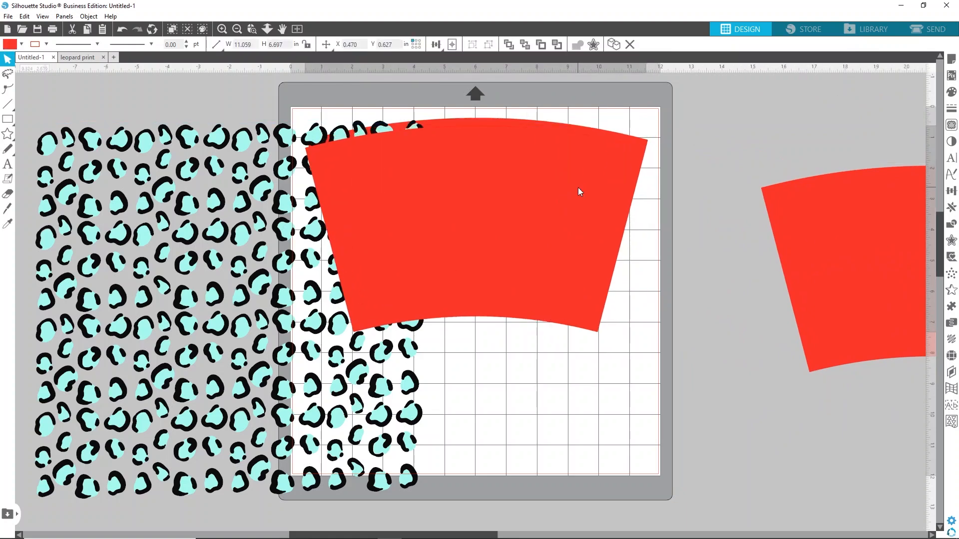
Nudge the tumbler shape into place and bring it to the front
click(526, 378)
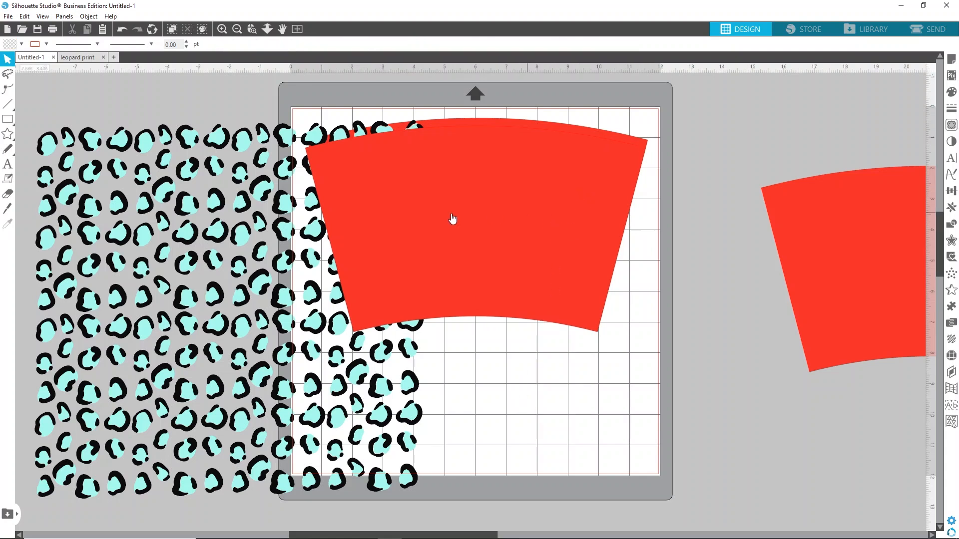
drag(527, 207, 526, 194)
click(655, 229)
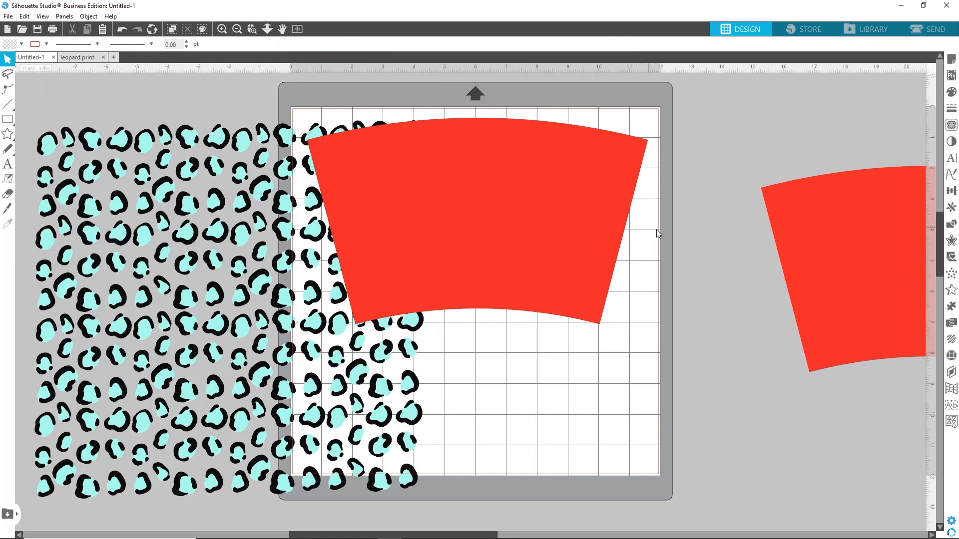
click(597, 152)
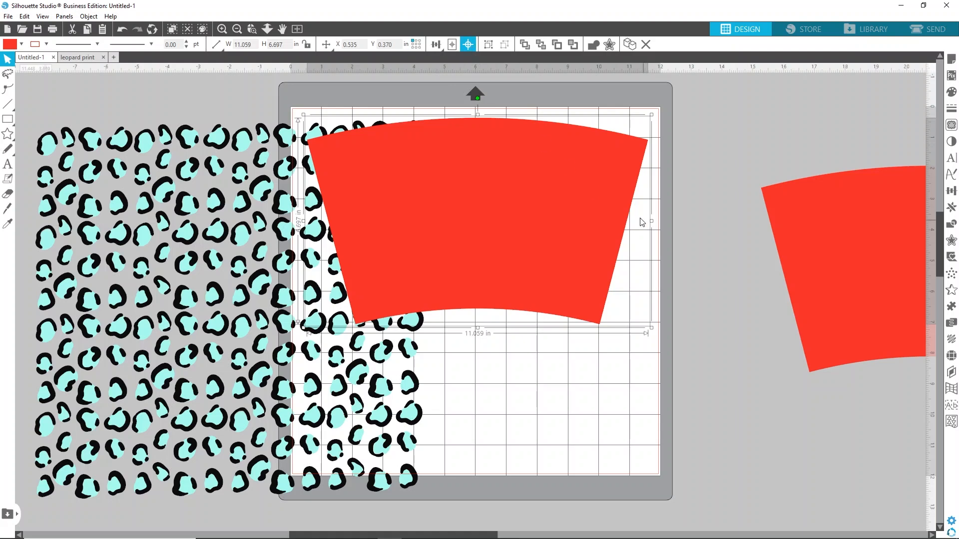
click(620, 398)
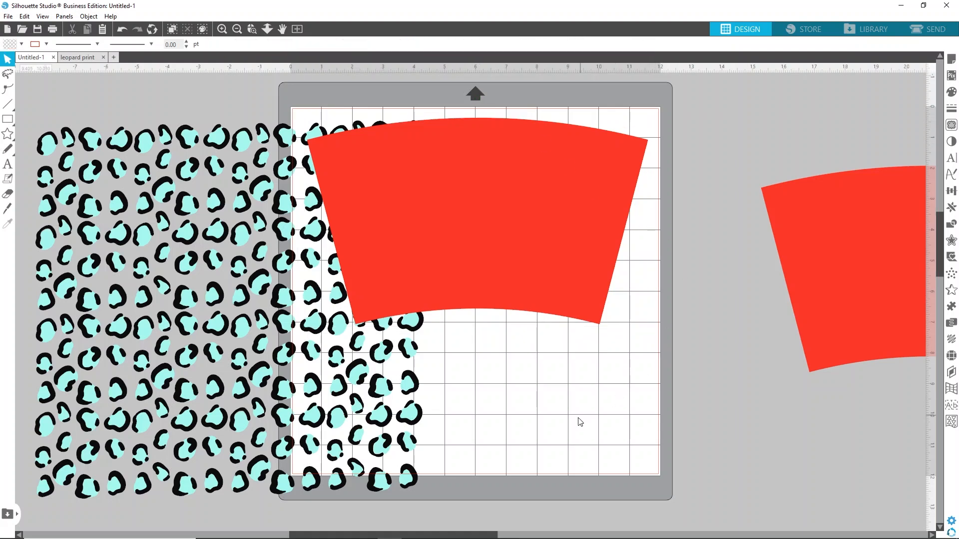
click(451, 237)
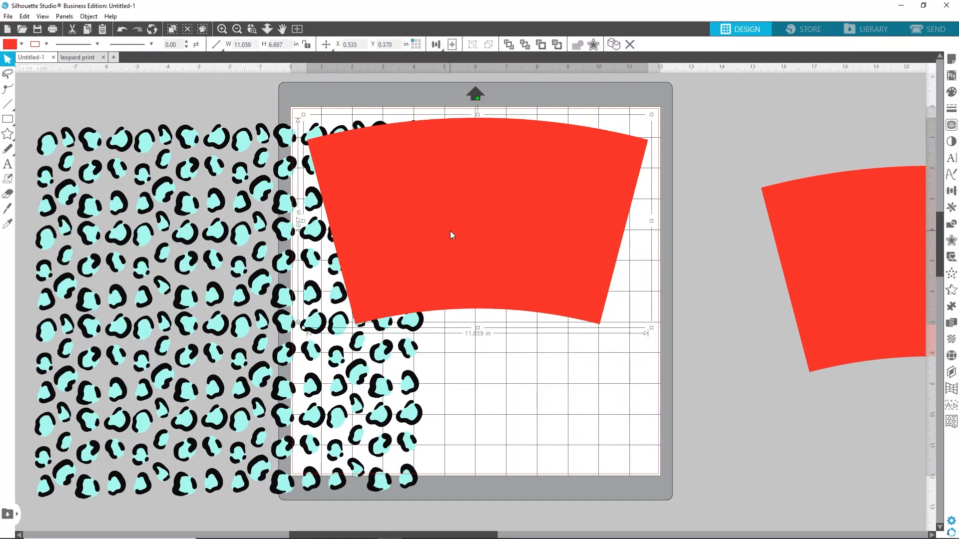
click(524, 44)
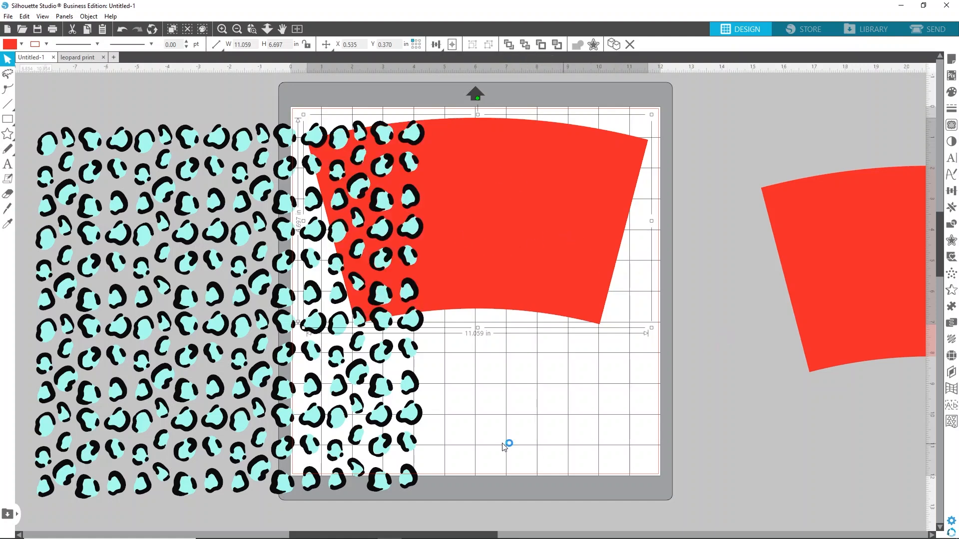
click(216, 291)
mouse_move(215, 292)
mouse_down()
mouse_move(261, 272)
mouse_move(215, 279)
mouse_move(223, 291)
mouse_move(211, 293)
mouse_up()
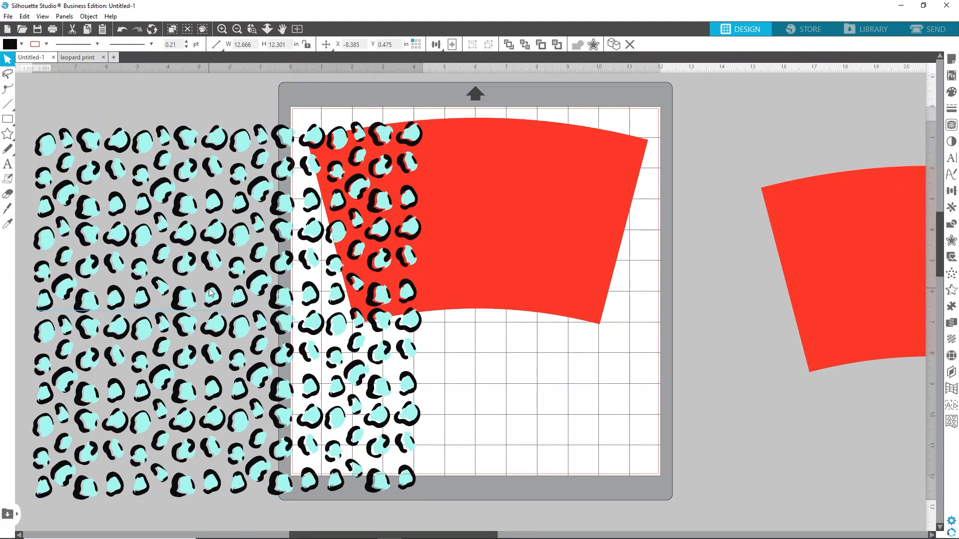
click(59, 80)
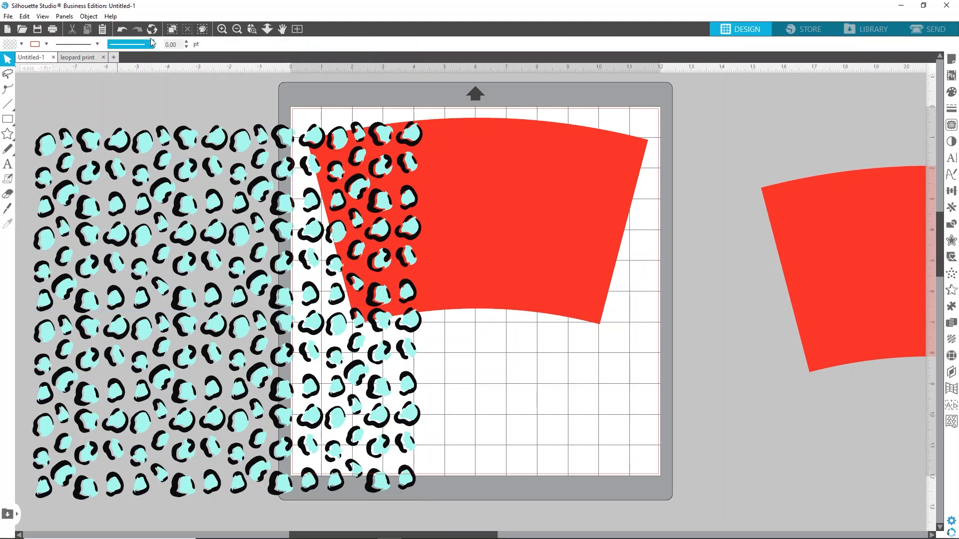
click(123, 29)
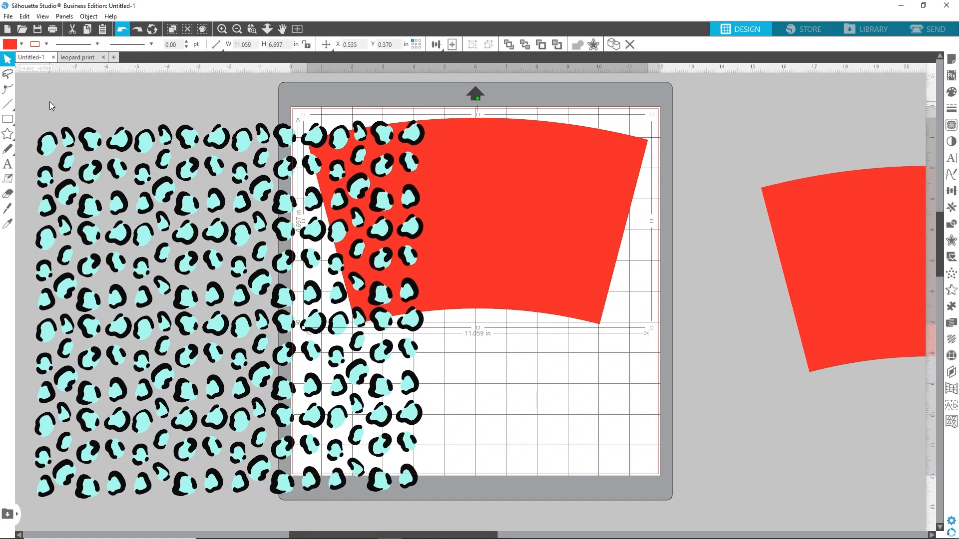
Move the leopard pattern back over the tumbler shape and send it one level backward
drag(39, 106, 122, 204)
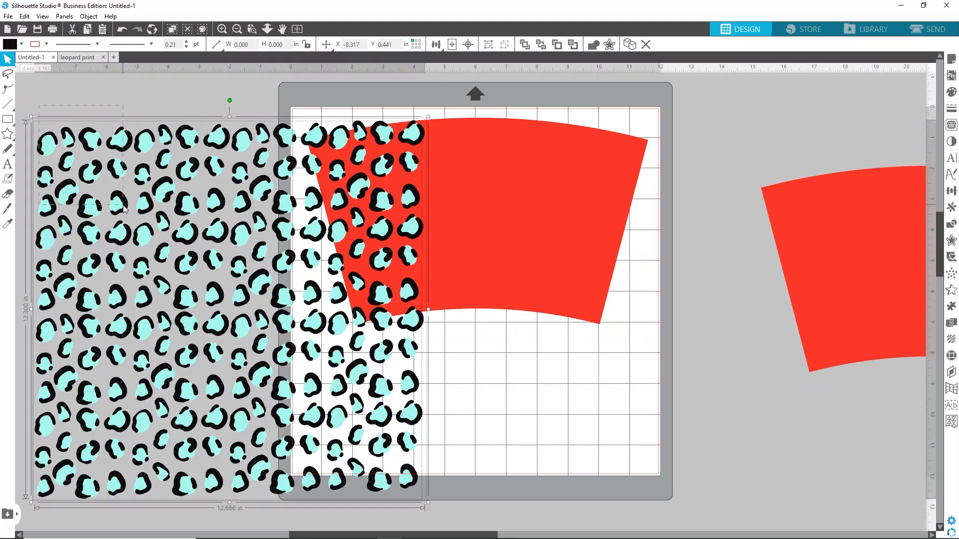
drag(290, 138, 529, 127)
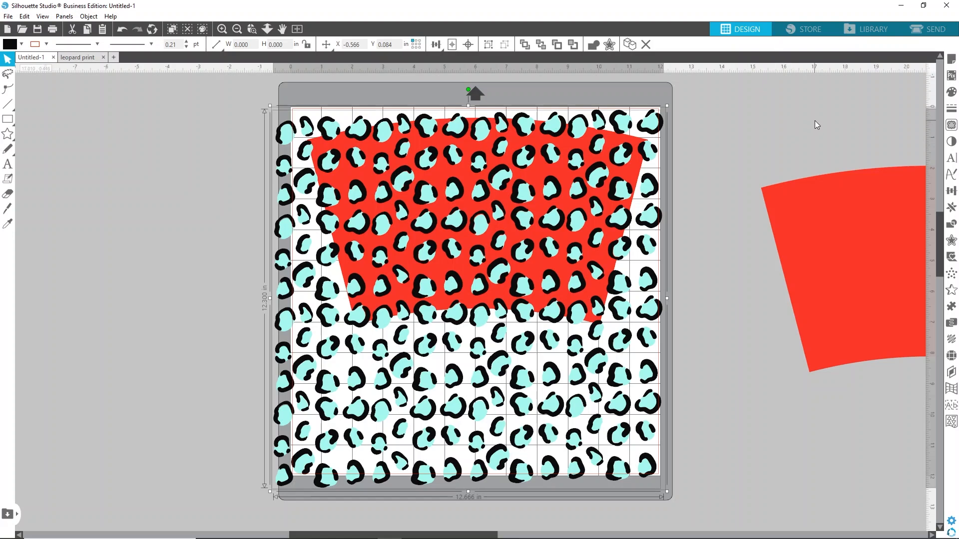
click(951, 225)
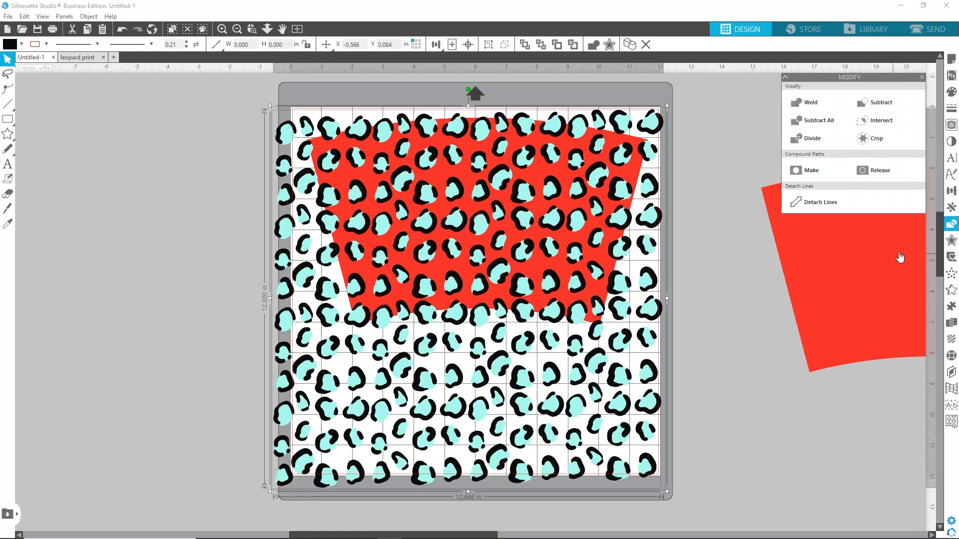
click(695, 148)
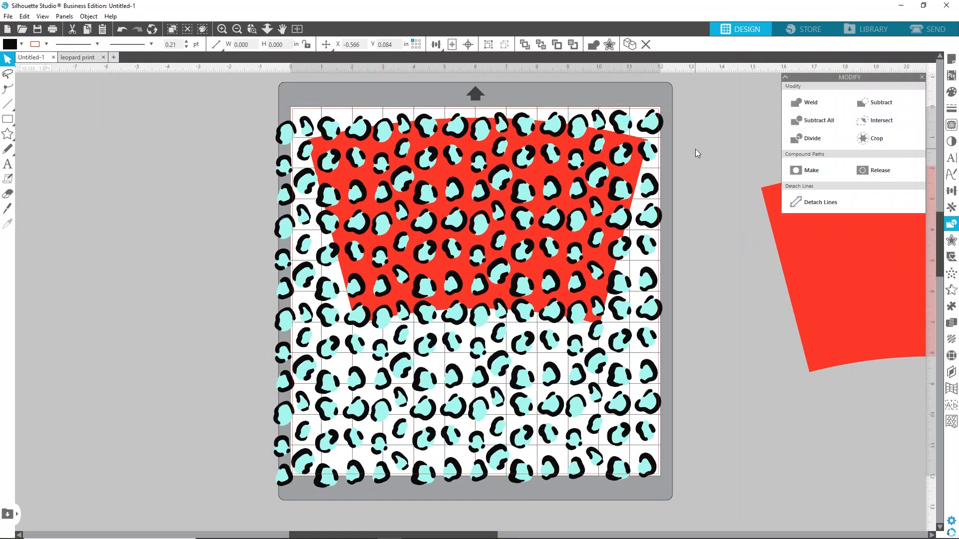
click(663, 126)
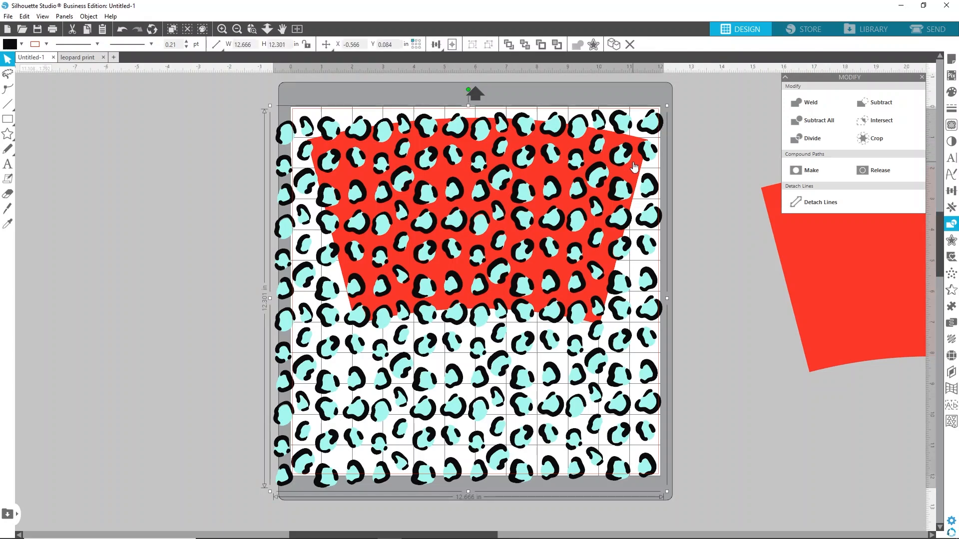
click(523, 45)
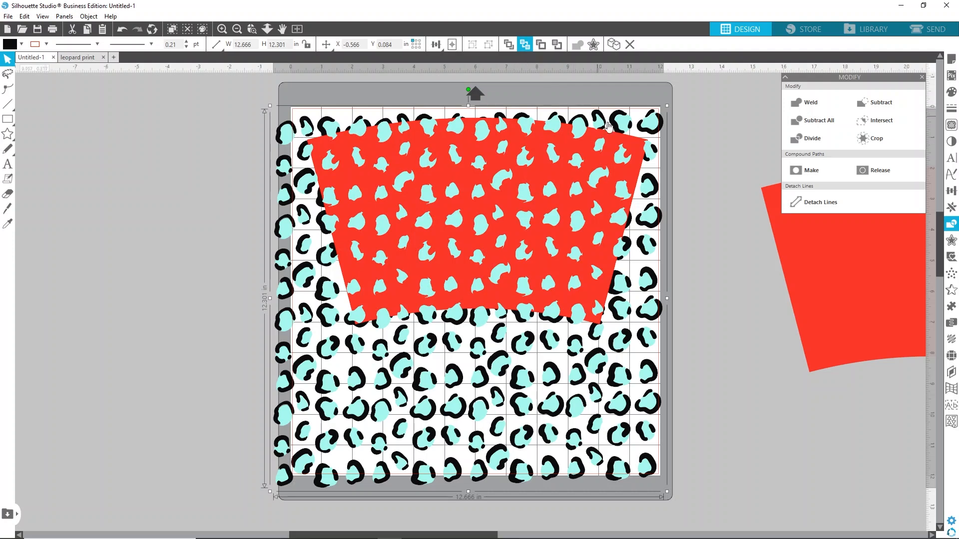
Crop the leopard pattern to the tumbler shape and make the cropped result a compound path
key(i)
key(v)
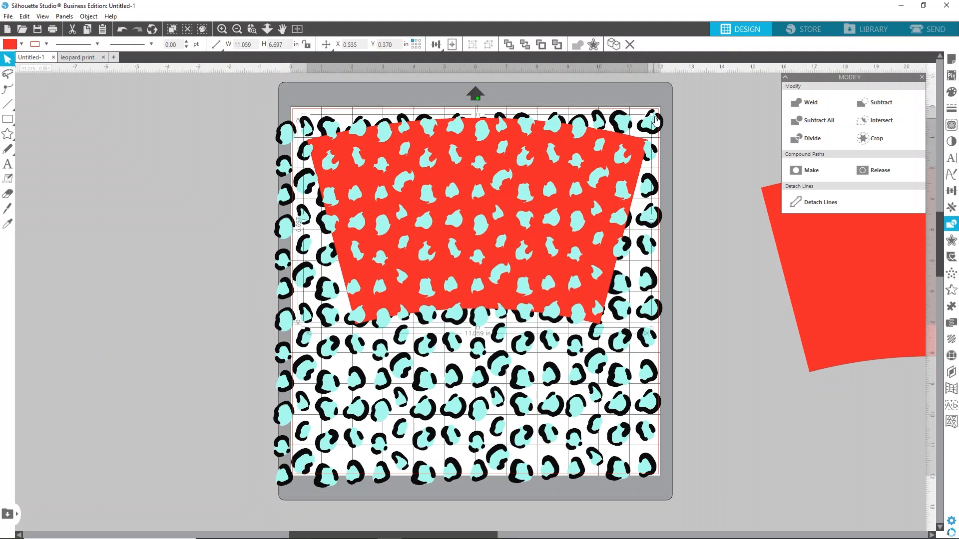
click(641, 146)
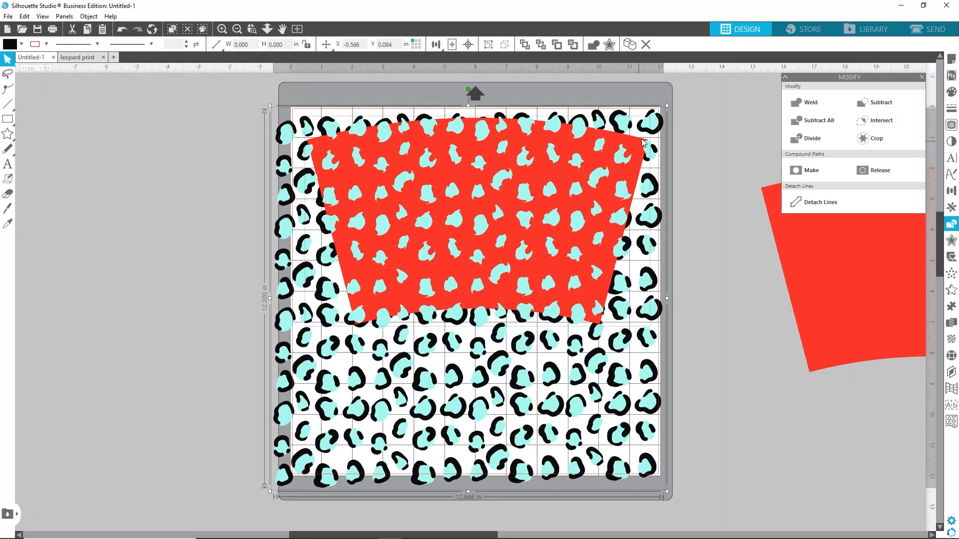
click(869, 141)
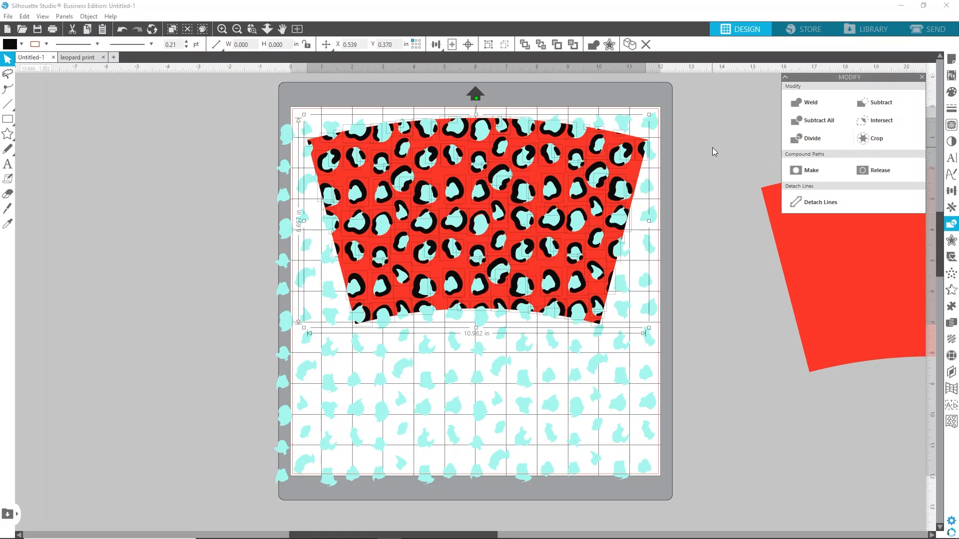
click(804, 173)
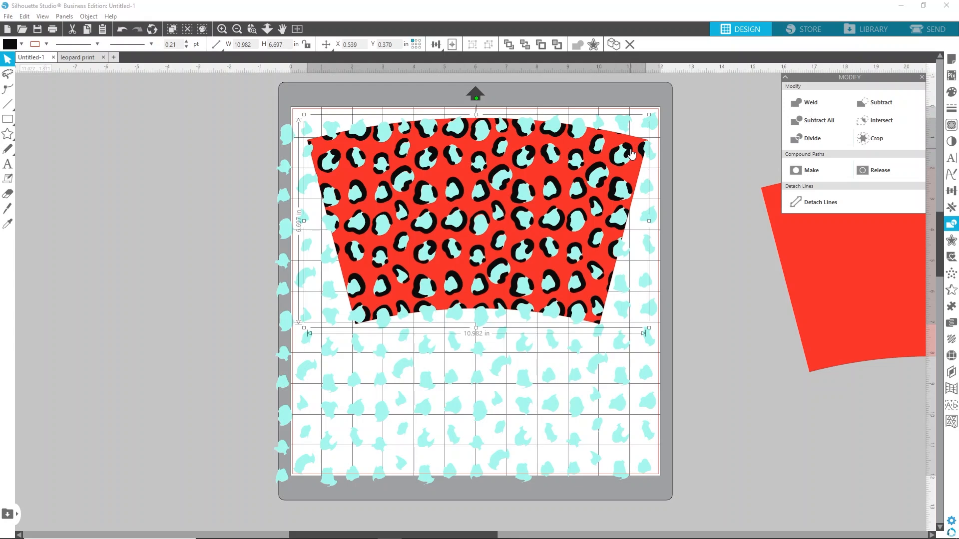
Select the leopard pattern and tumbler shape together, crop the pattern to the tumbler outline and convert the result into a compound path
click(654, 122)
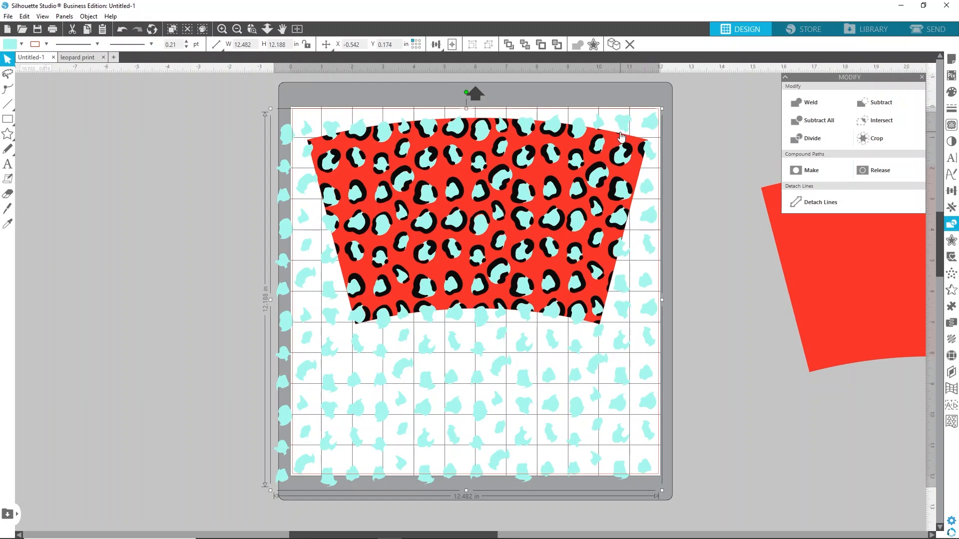
click(617, 140)
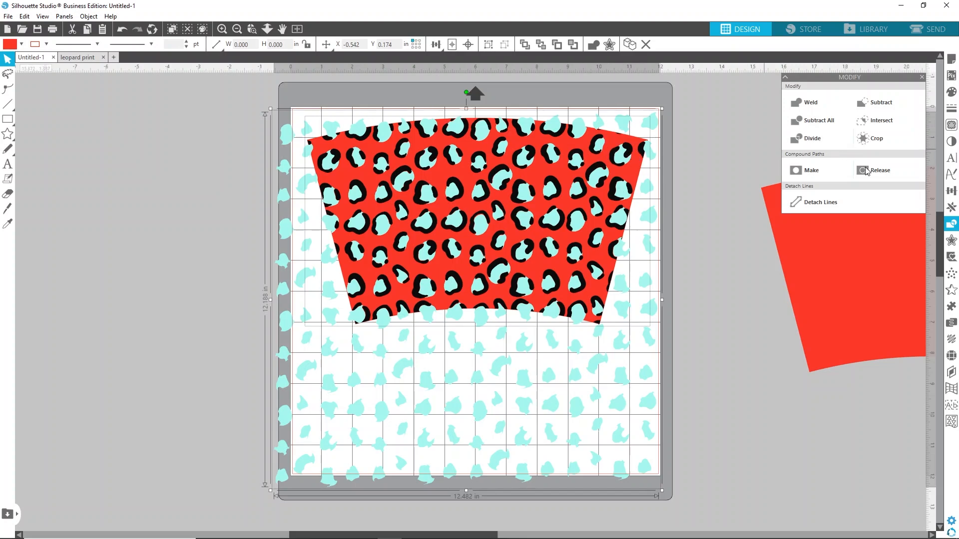
click(867, 139)
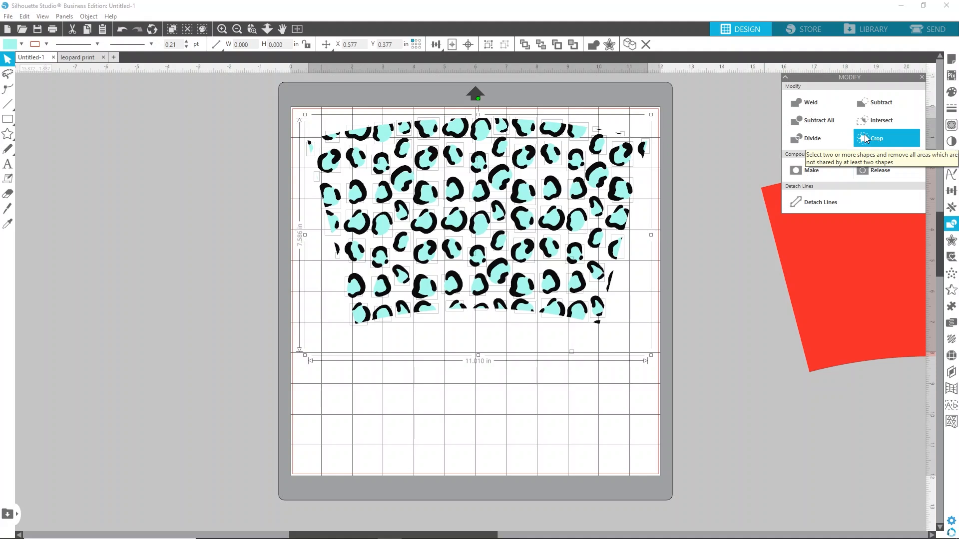
click(801, 173)
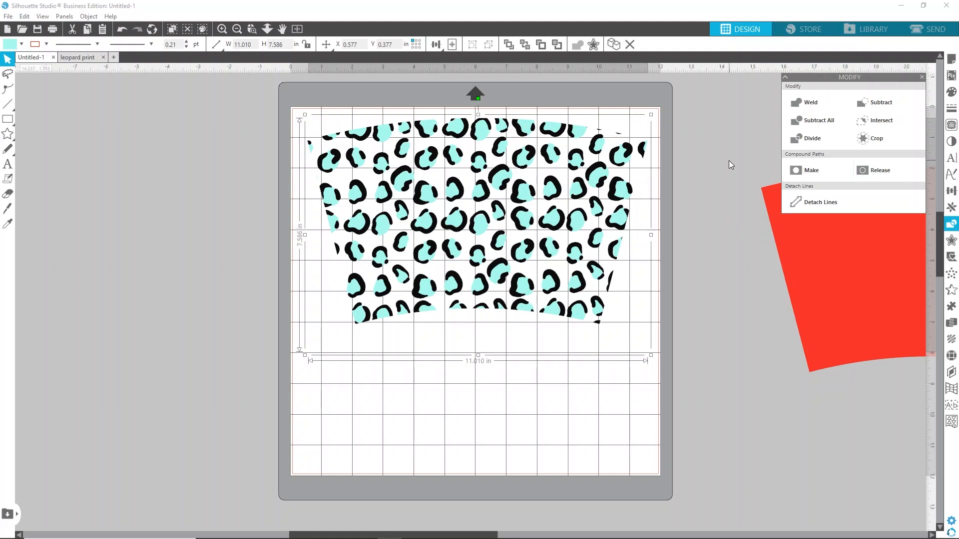
Realign the cropped leopard pattern layers over one another and shift the spare red tumbler copy slightly left
mouse_move(608, 197)
mouse_down()
mouse_move(535, 256)
mouse_move(601, 203)
mouse_up()
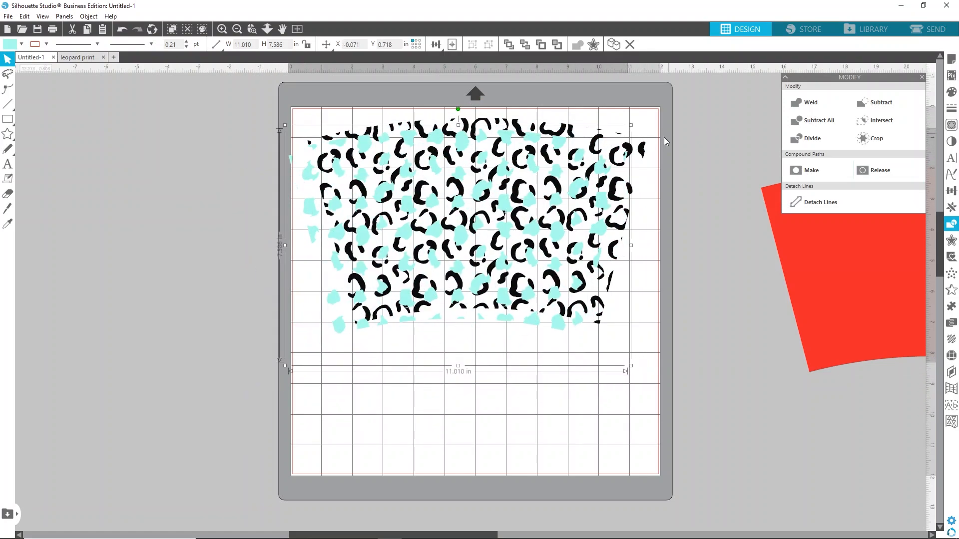
drag(649, 152, 634, 160)
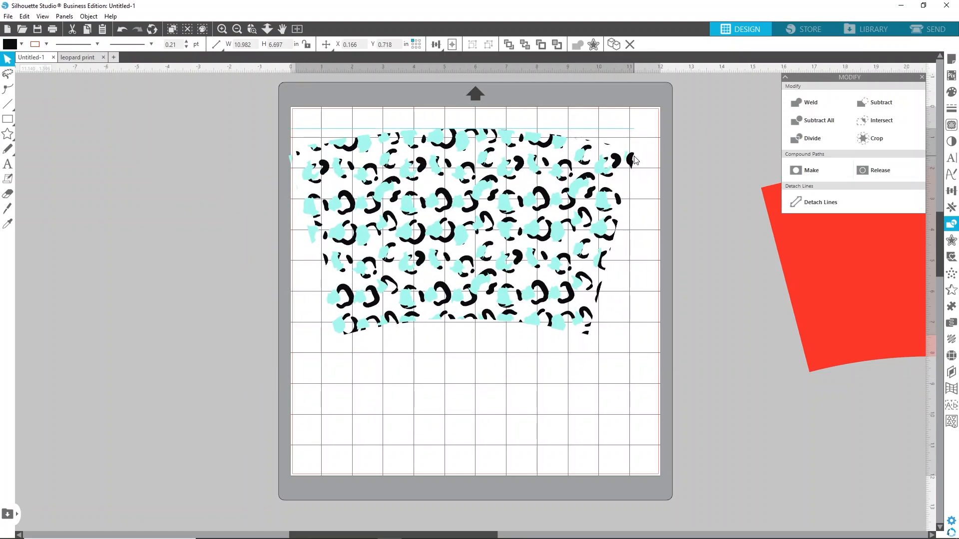
drag(598, 211, 609, 205)
click(653, 192)
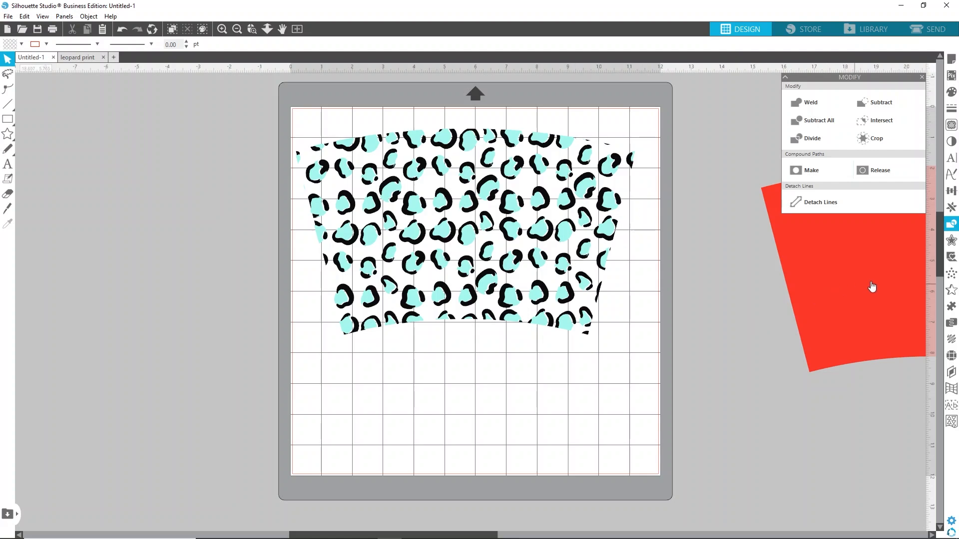
drag(891, 285, 828, 299)
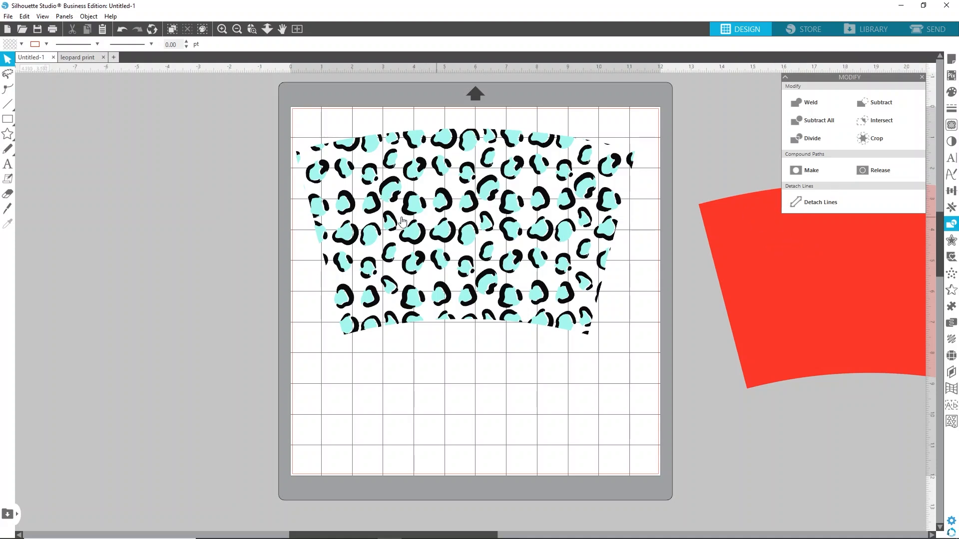
Save the design to the hard drive as an SVG file named leopard wrap cold cup 143
click(9, 17)
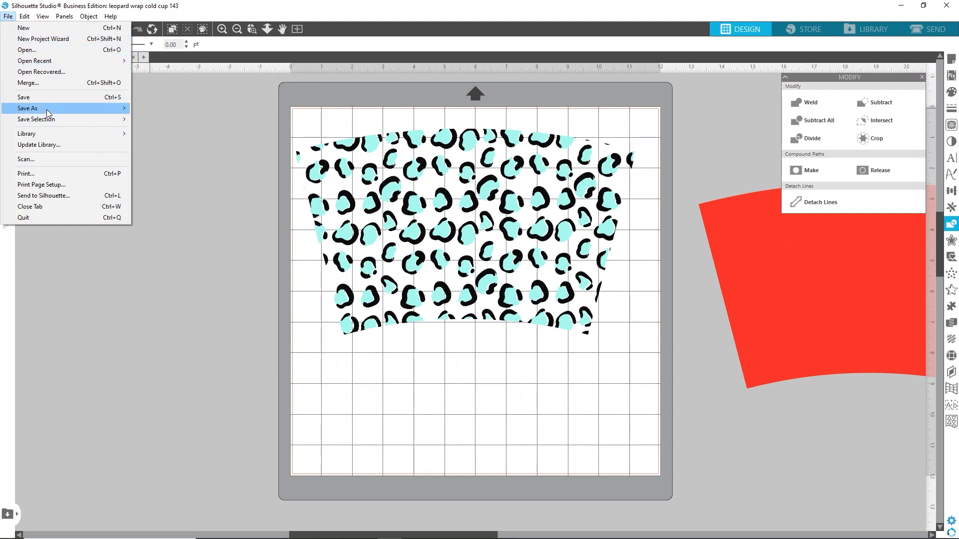
mouse_move(49, 113)
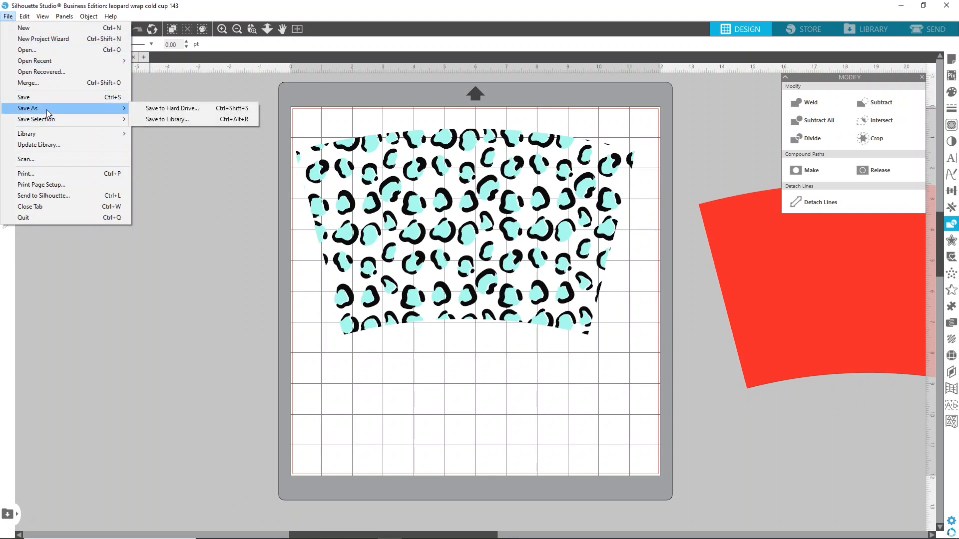
click(152, 109)
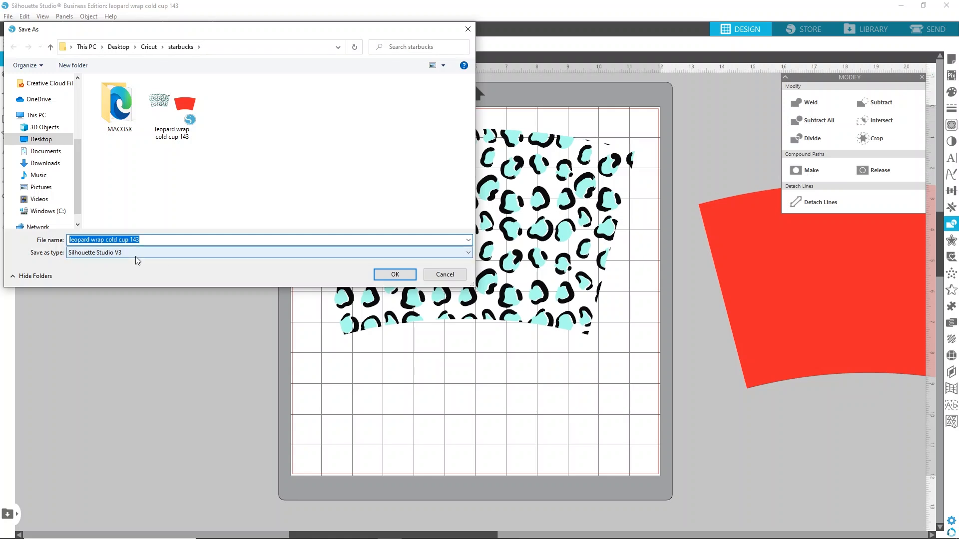
click(162, 260)
click(150, 283)
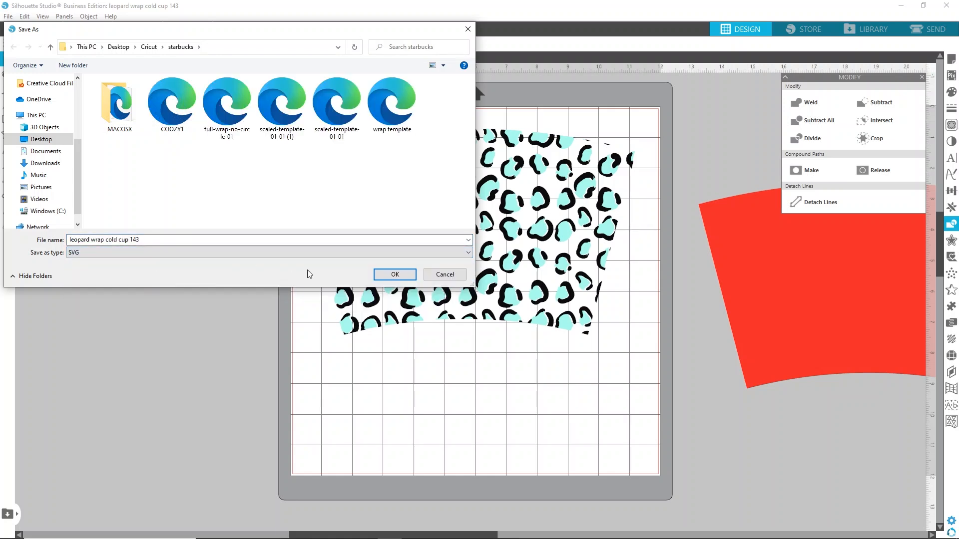
click(383, 275)
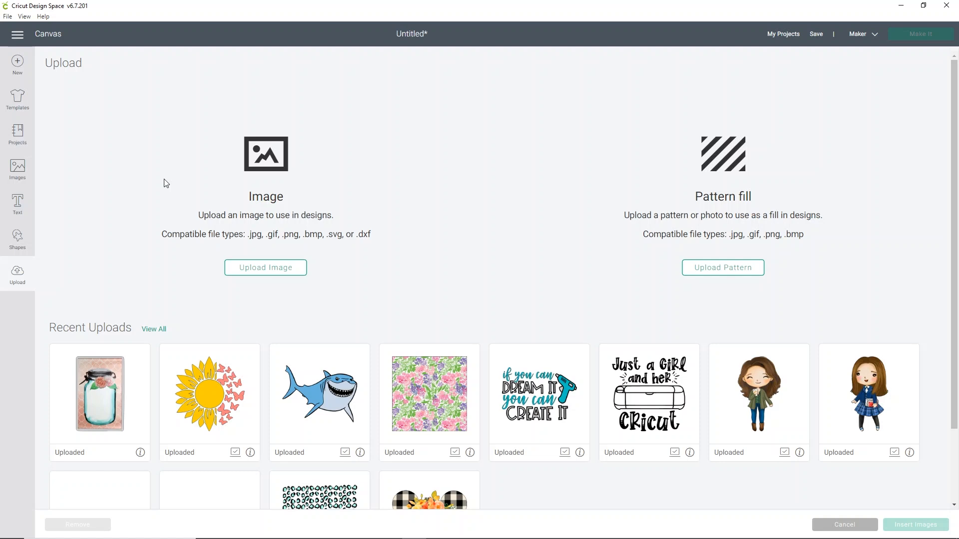
Switch to Cricut Design Space and upload the leopard wrap cold cup 143 SVG from the starbucks folder as a cut image
click(281, 268)
click(490, 278)
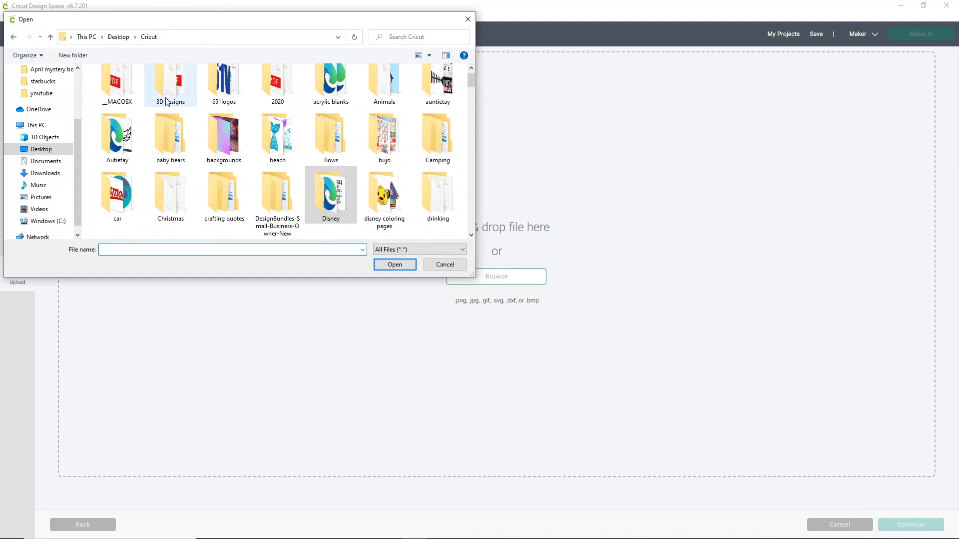
scroll(167, 102, down, 6)
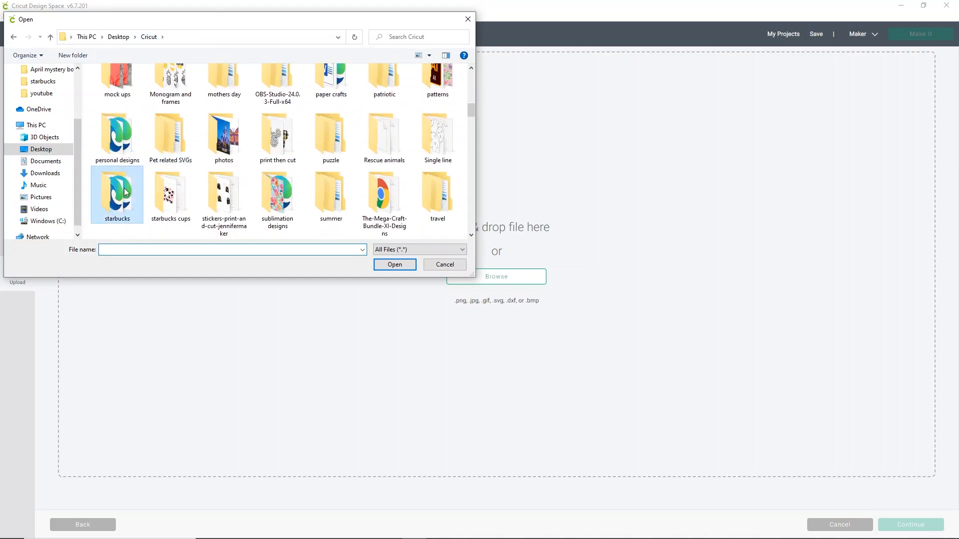
double_click(124, 192)
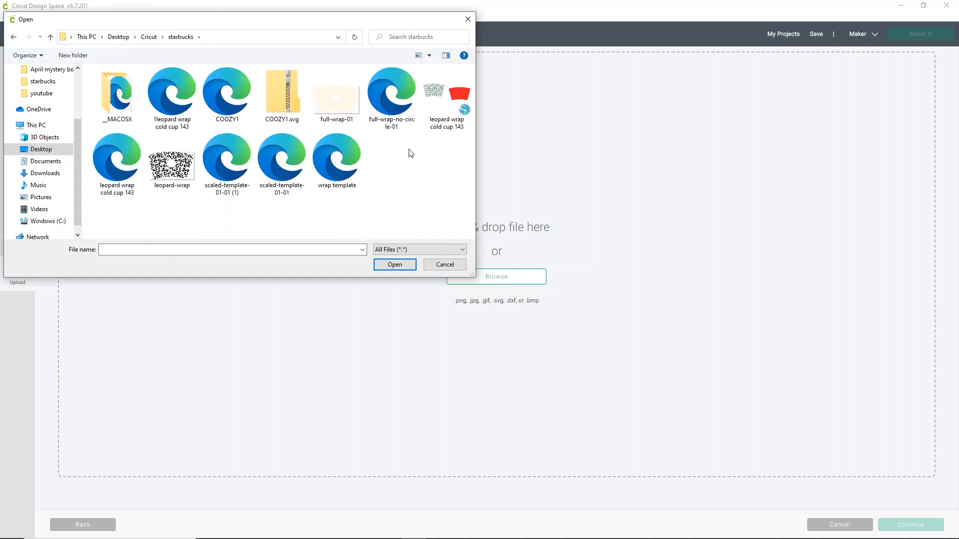
double_click(116, 175)
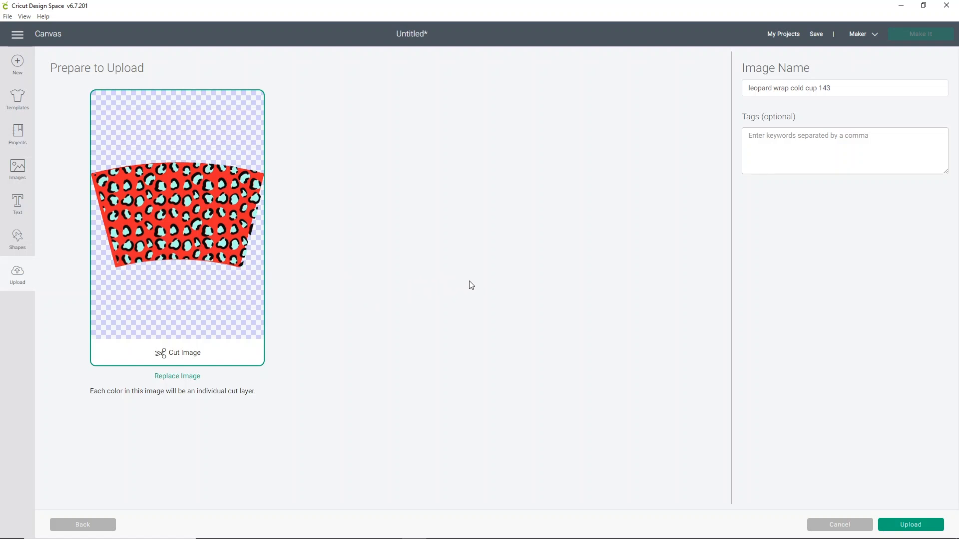
click(906, 529)
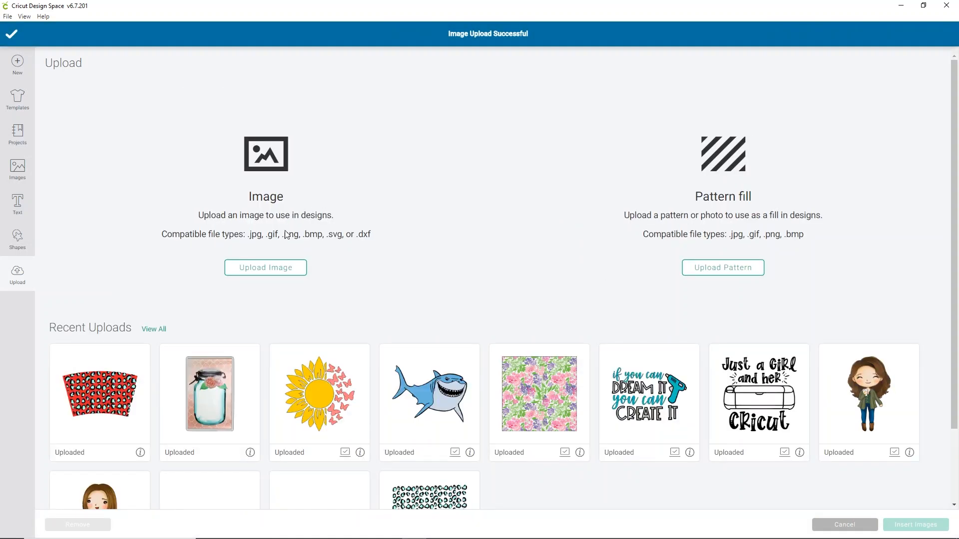
Insert the uploaded leopard wrap image onto the canvas and move it toward the top-left corner
click(84, 399)
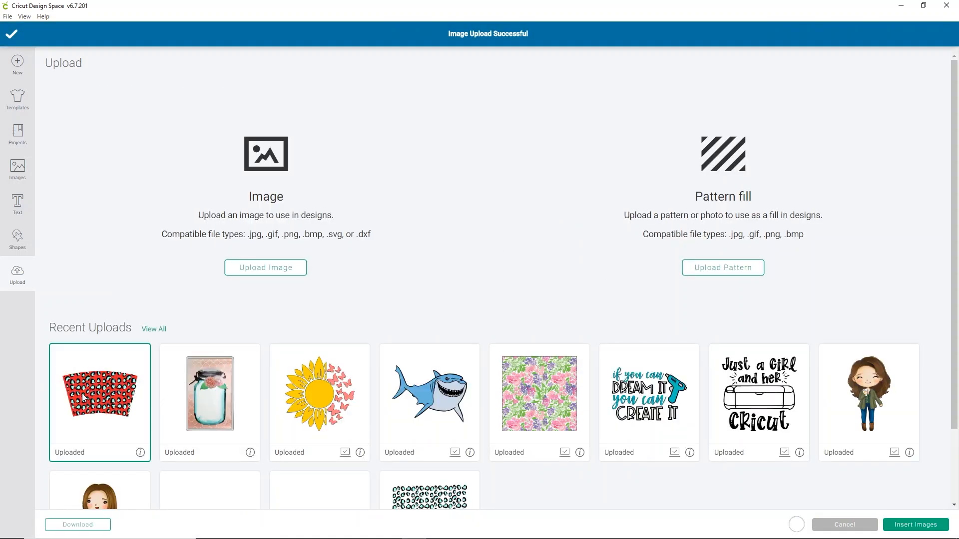
click(922, 527)
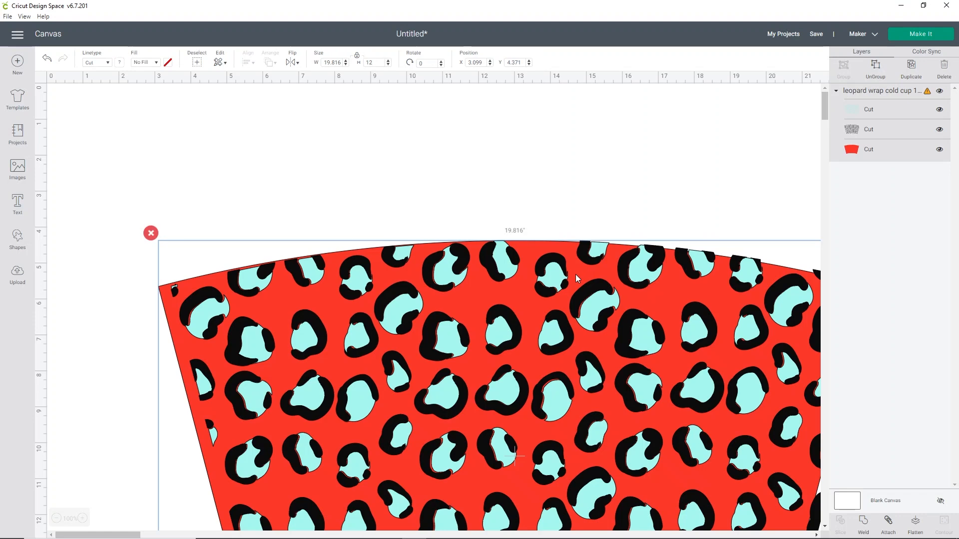
drag(610, 345, 508, 201)
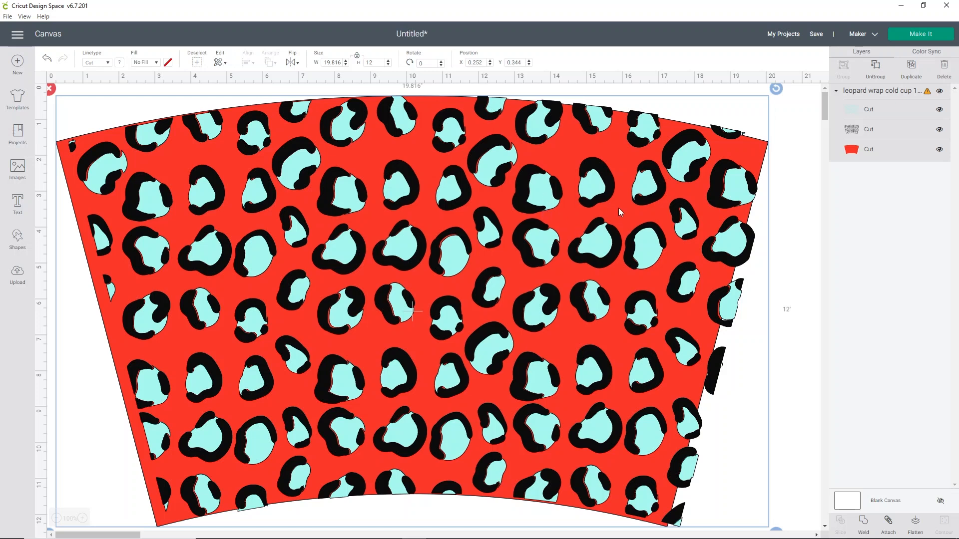
Hide the red tumbler layer and set the leopard wrap's width to 10.691 in, matching the Silhouette design
click(940, 148)
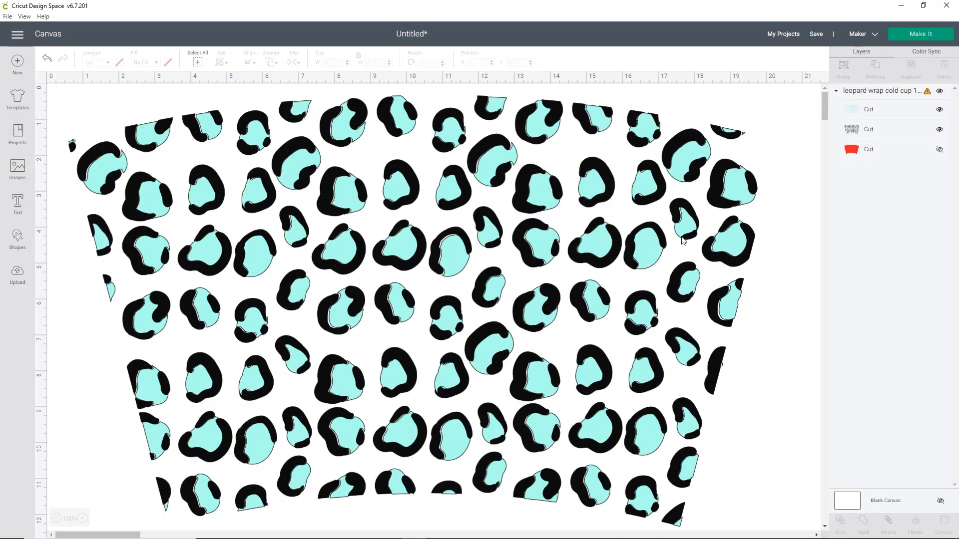
click(726, 299)
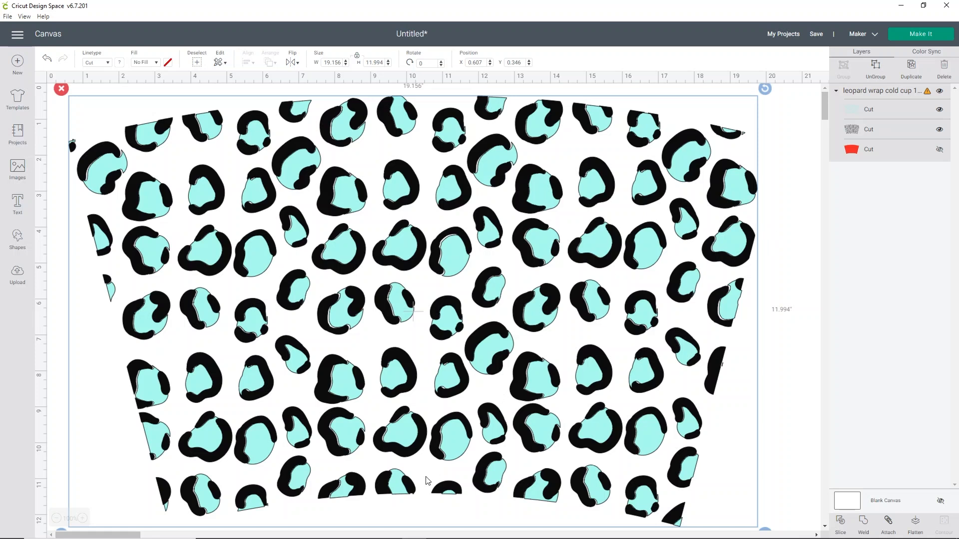
click(386, 534)
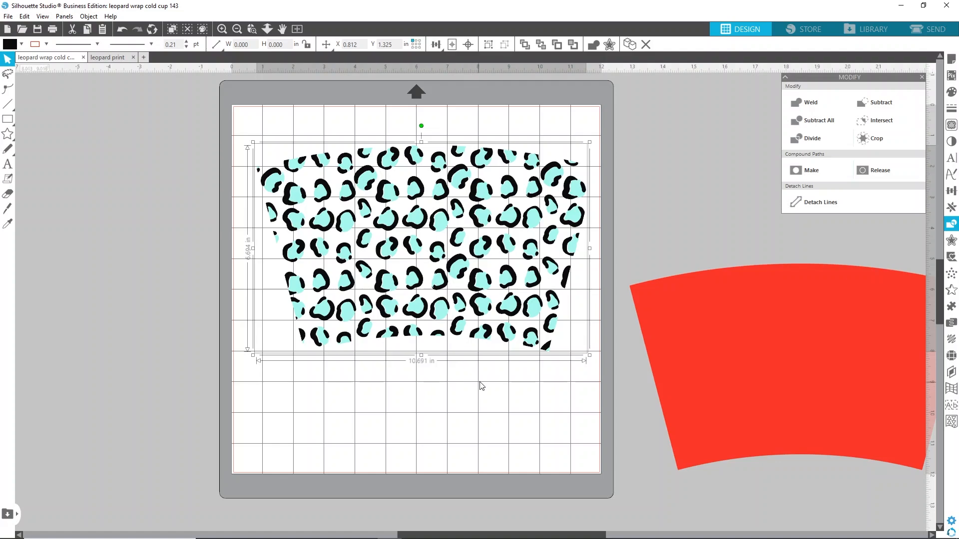
mouse_move(533, 538)
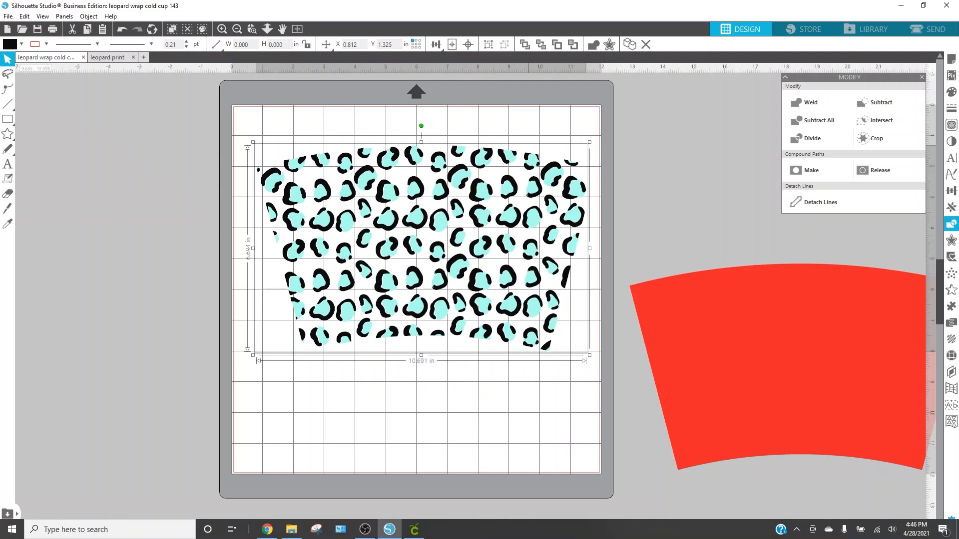
click(414, 530)
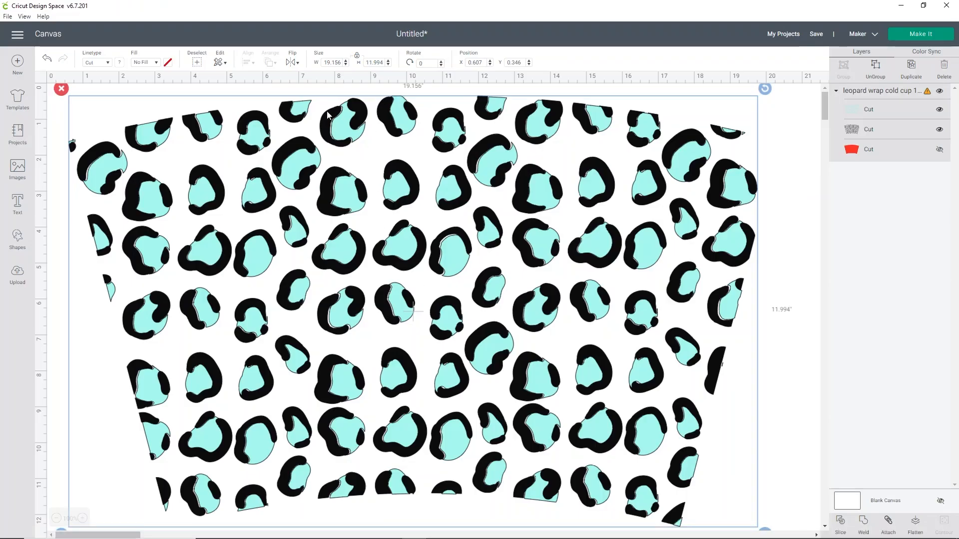
drag(342, 63, 295, 69)
text(10.691)
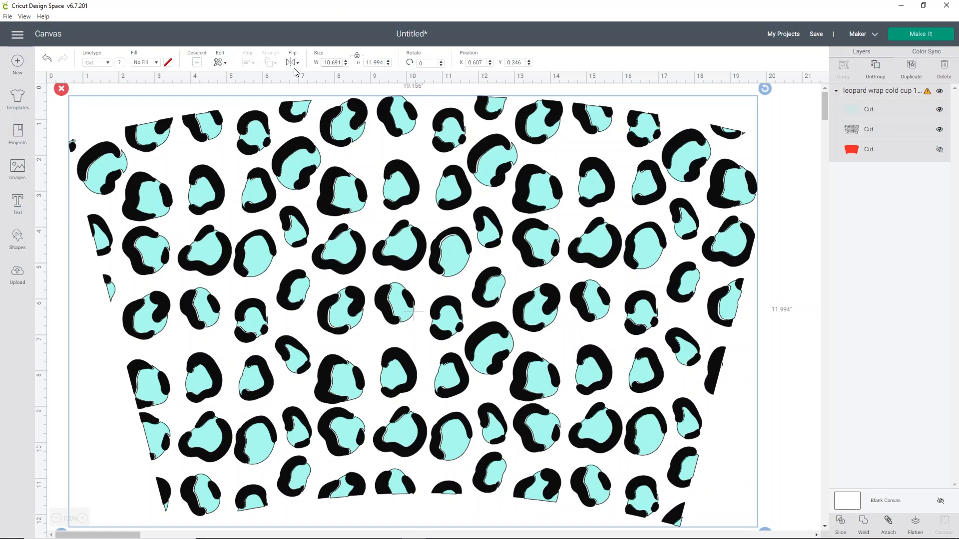
key(Return)
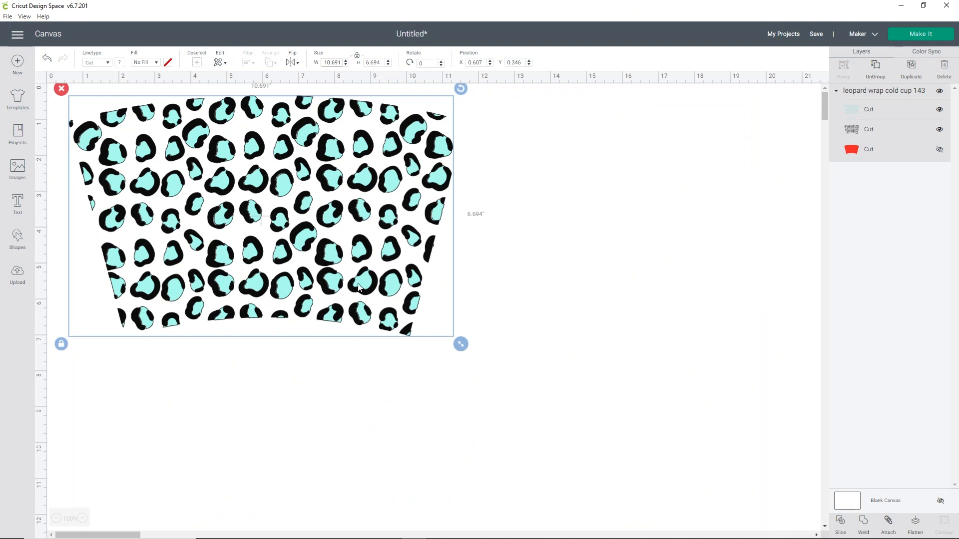
In the browser, open the 143VINYL Material Cutter and Press Settings PDF from the Resource Documents page
click(389, 535)
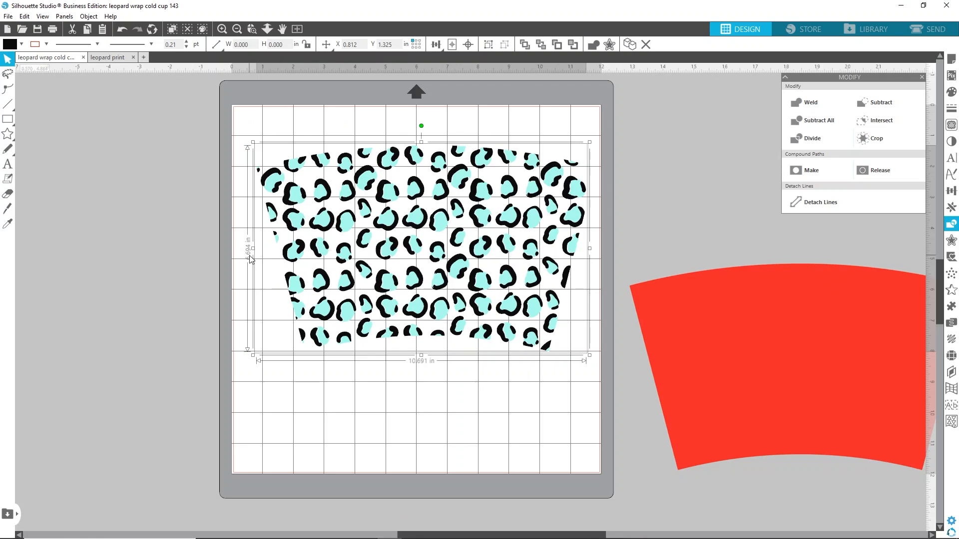
mouse_move(476, 537)
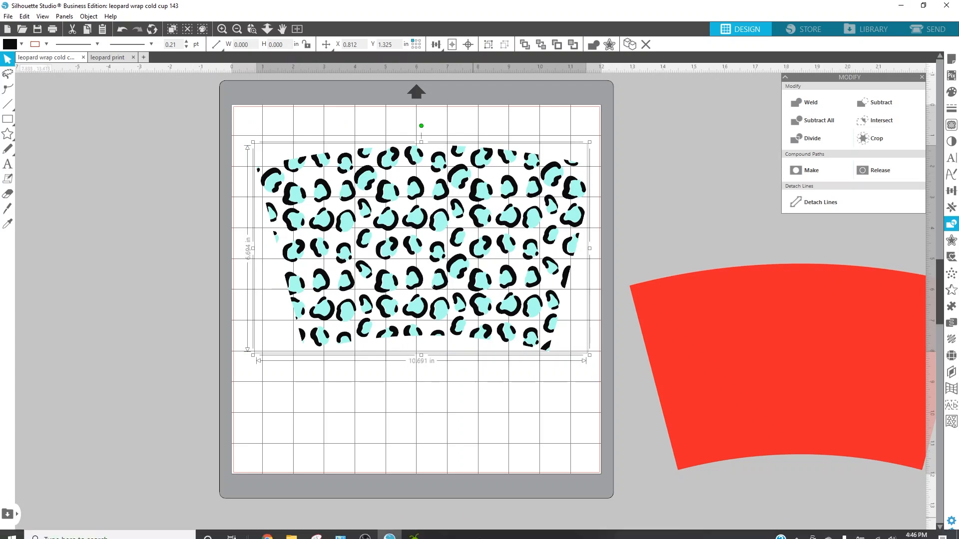
click(414, 530)
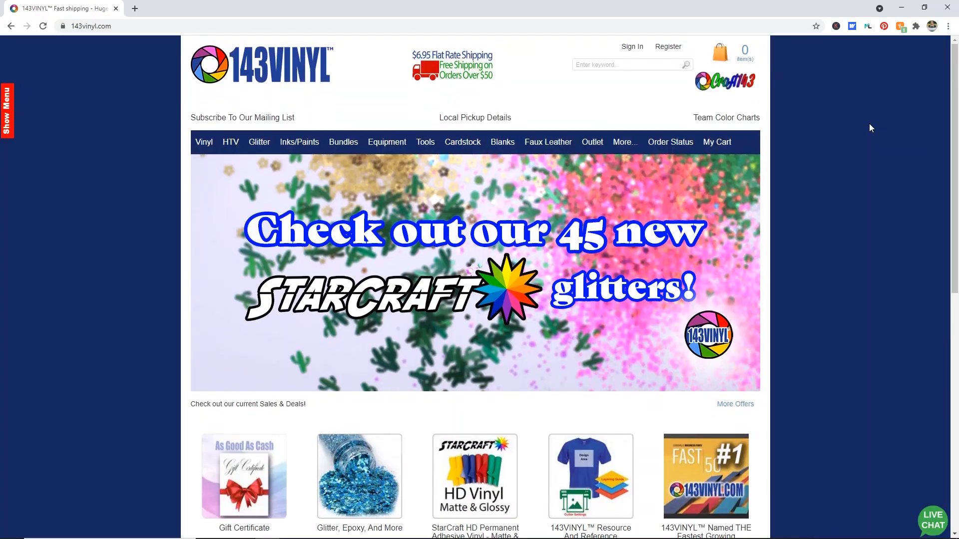
scroll(843, 150, down, 3)
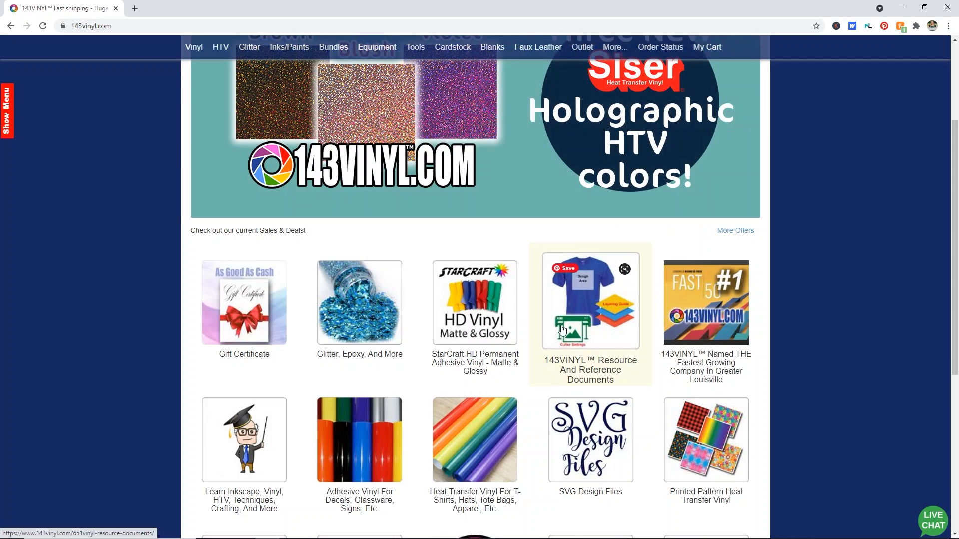
click(618, 305)
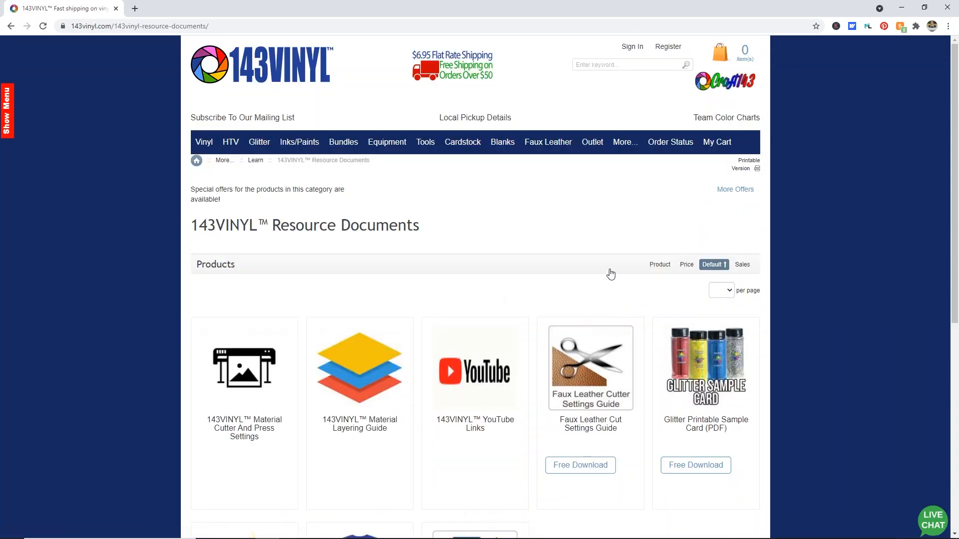
click(248, 412)
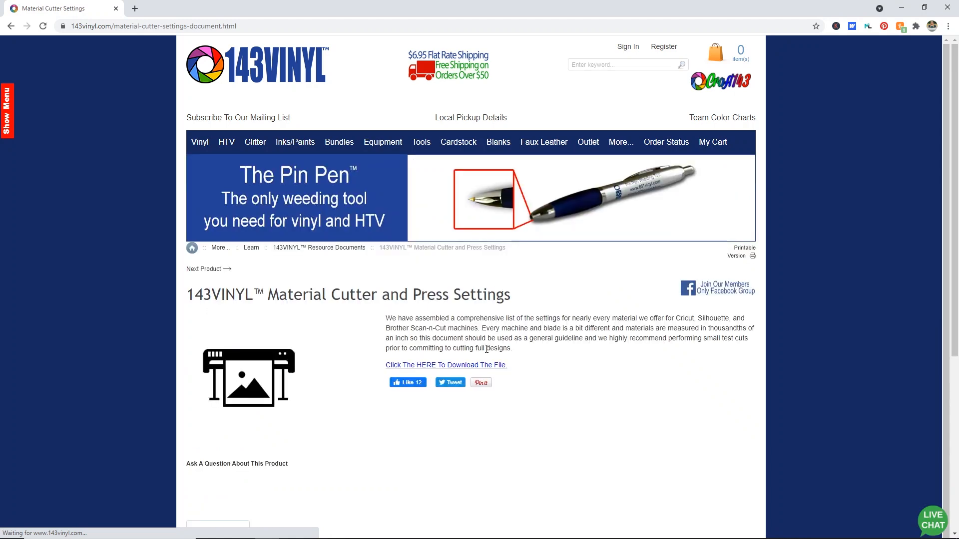
click(485, 369)
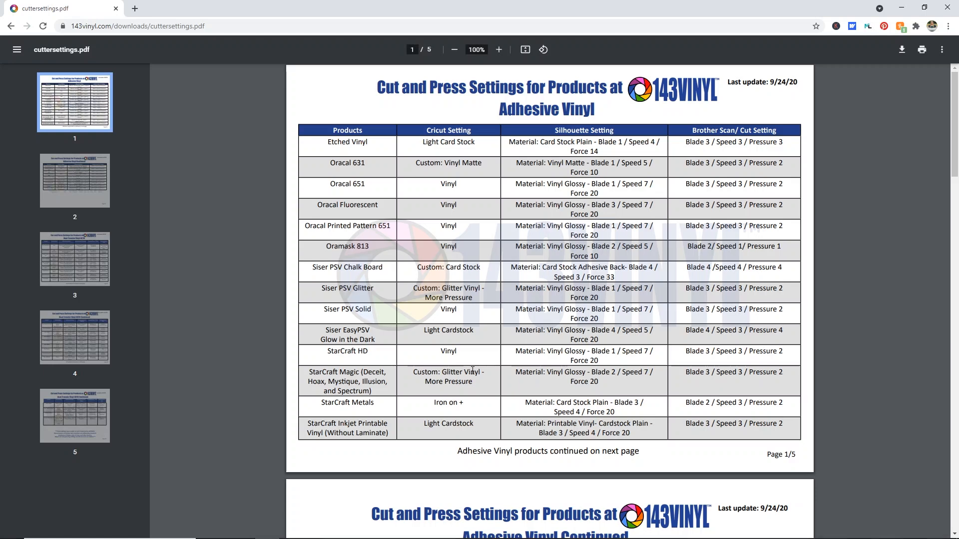
Scroll to the adhesive vinyl continued page of the cutter settings PDF and switch back to Cricut Design Space
scroll(428, 319, down, 5)
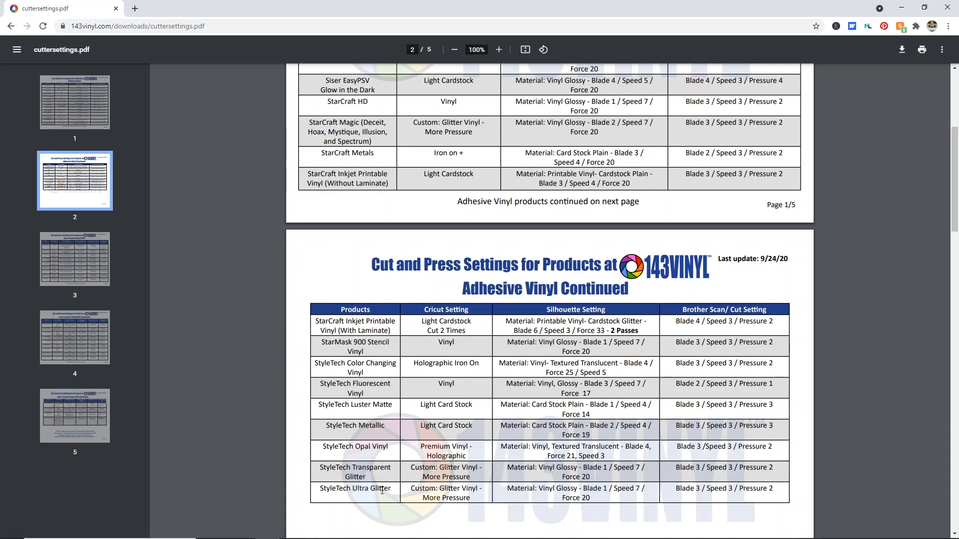
mouse_move(444, 538)
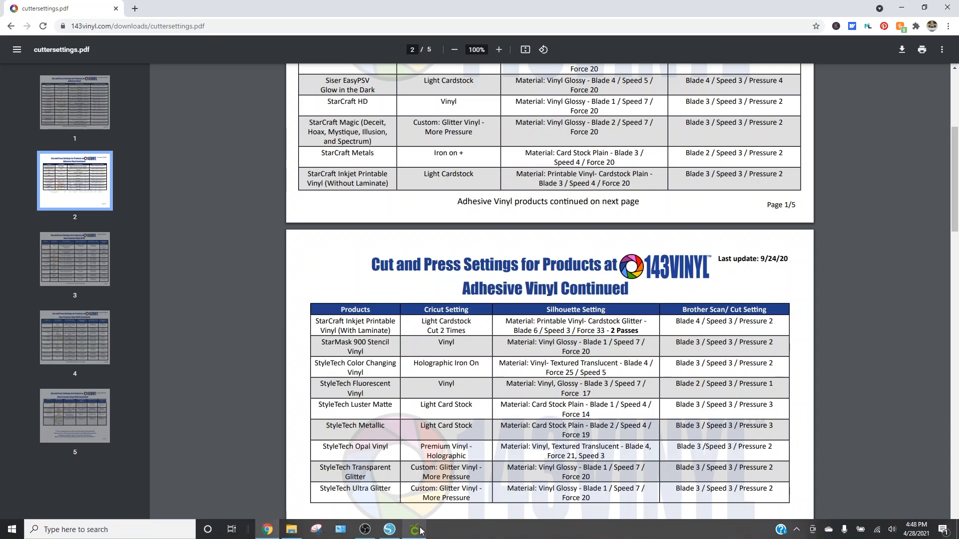
click(416, 529)
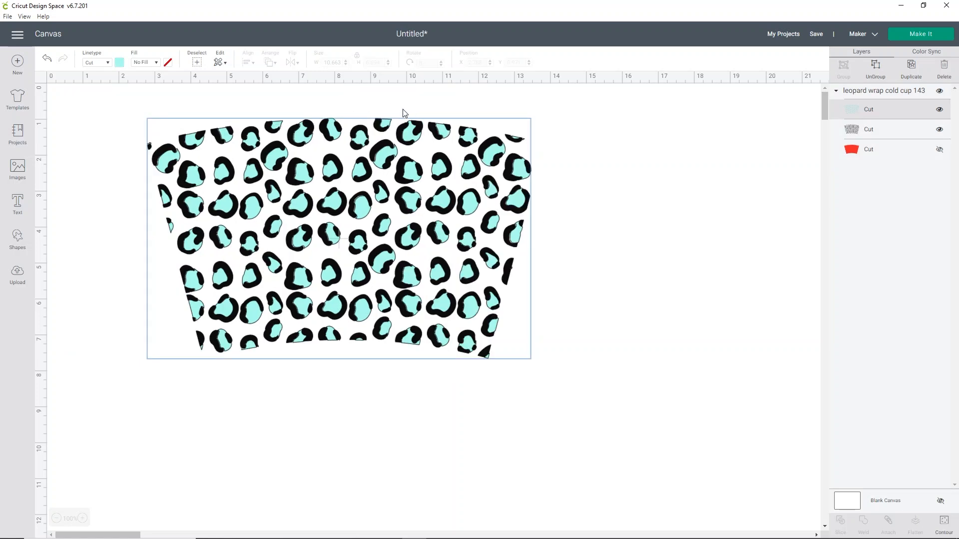
Change the inner leopard spot layer's color to purple
click(119, 63)
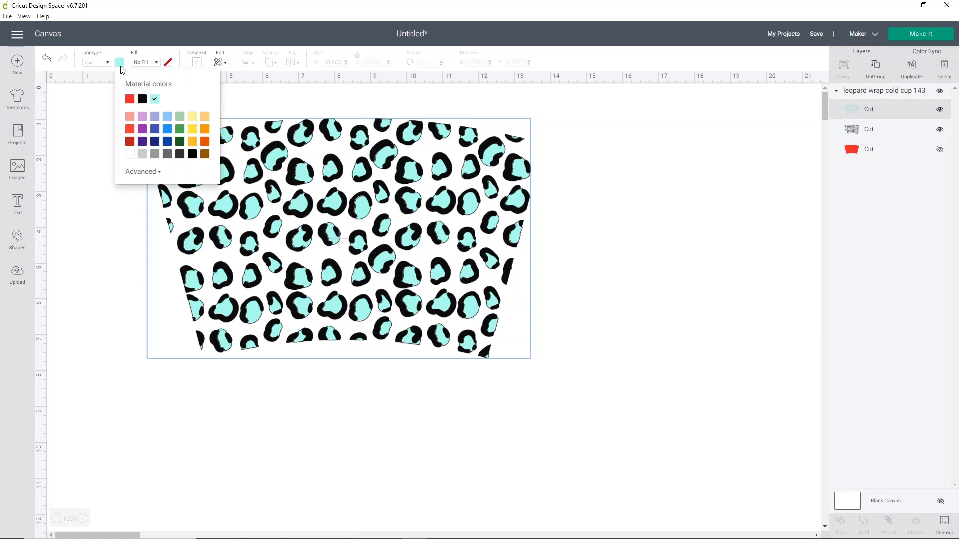
click(142, 129)
Recolor the outer spot layer, trying gray first and settling on light blue, then deselect
click(877, 129)
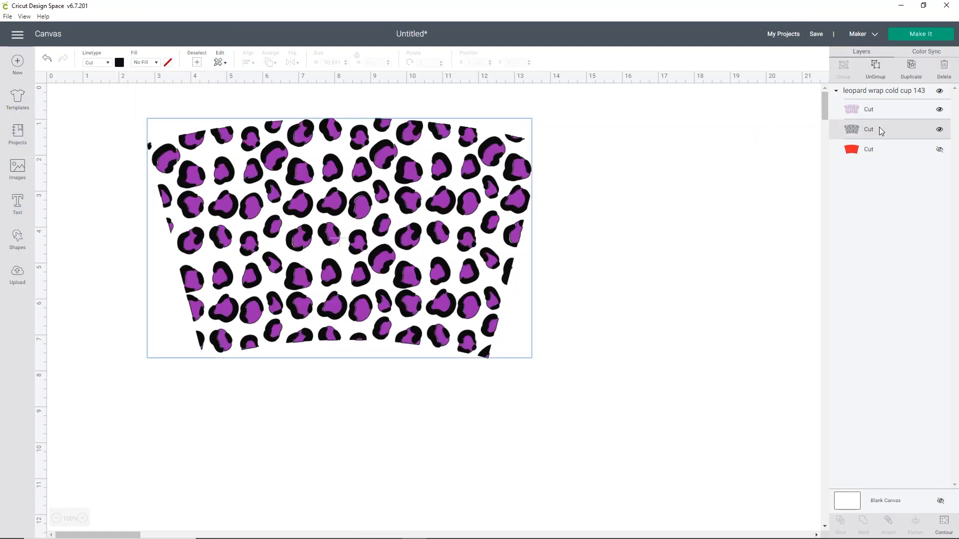
click(120, 63)
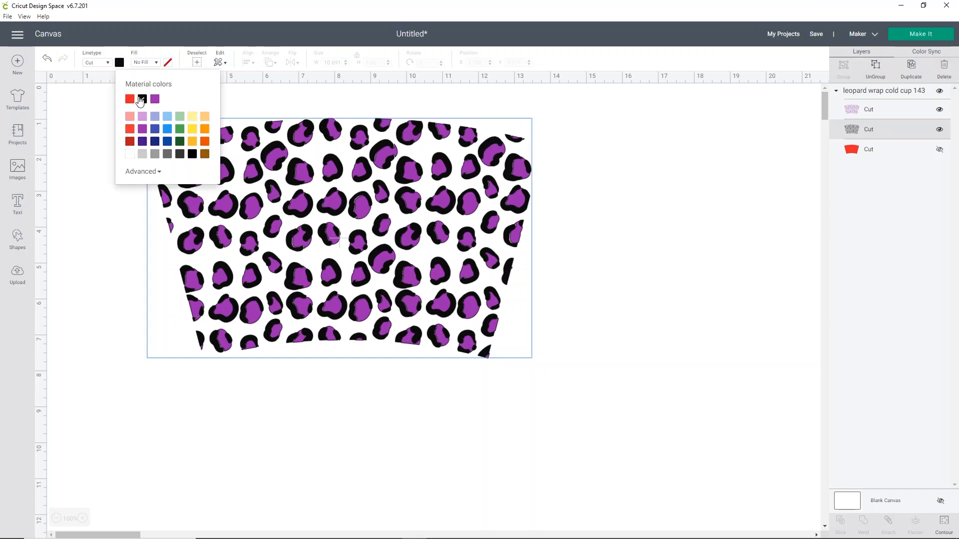
click(142, 155)
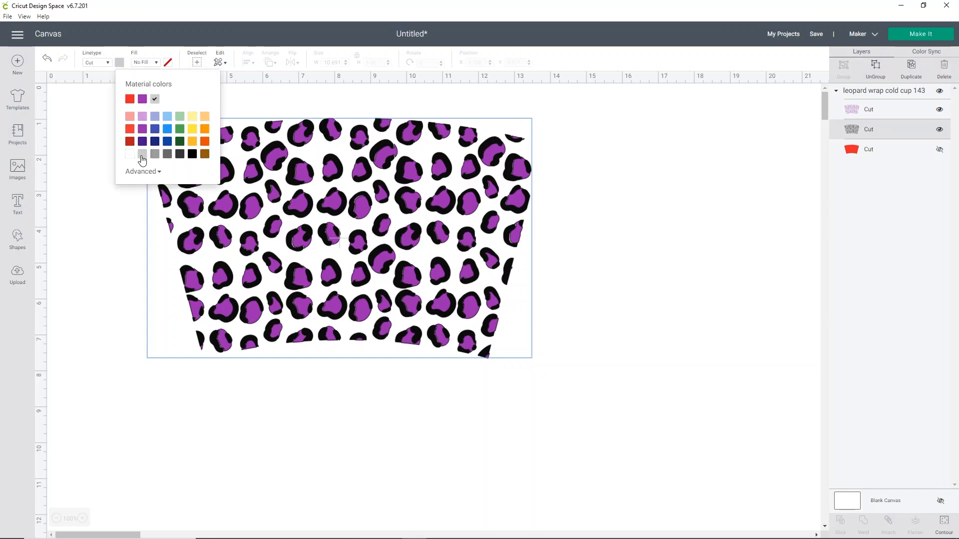
click(576, 213)
click(862, 128)
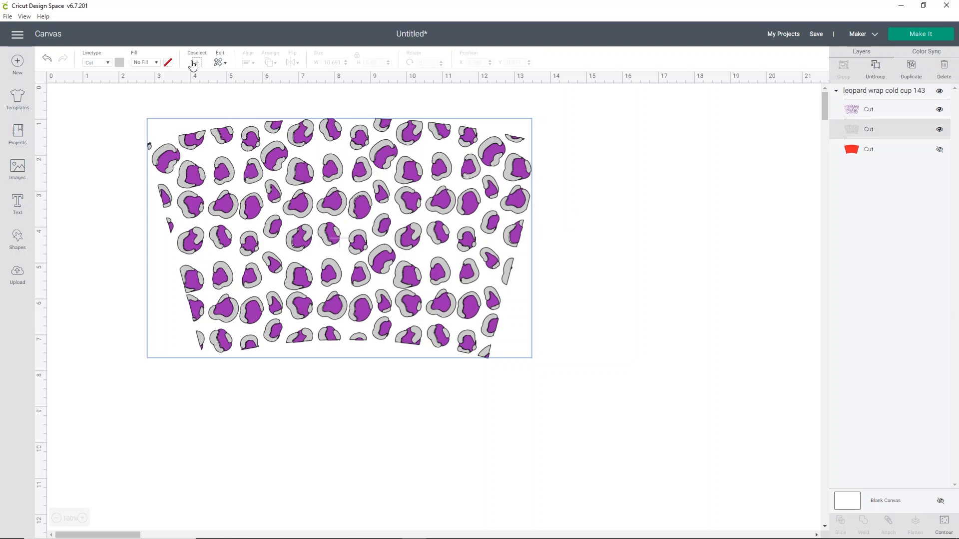
click(119, 63)
click(169, 118)
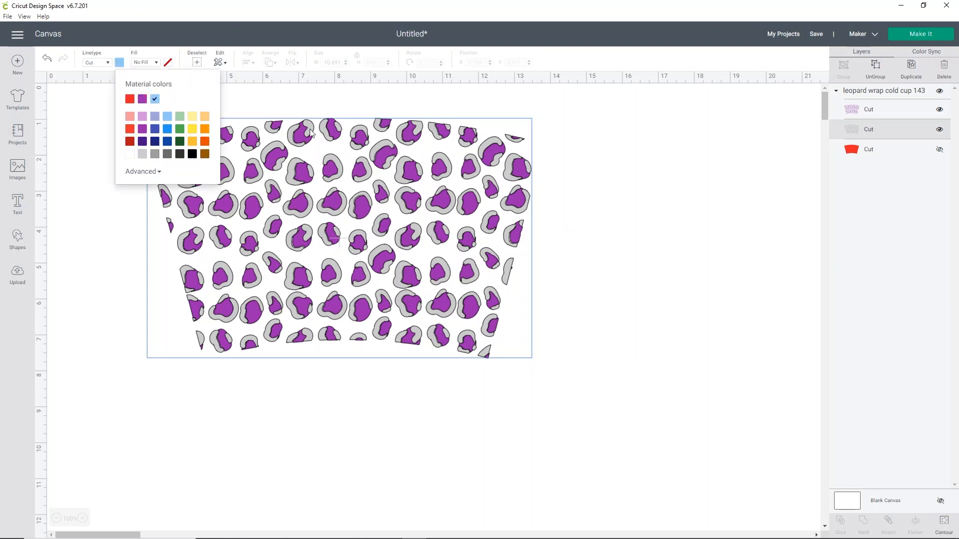
click(622, 203)
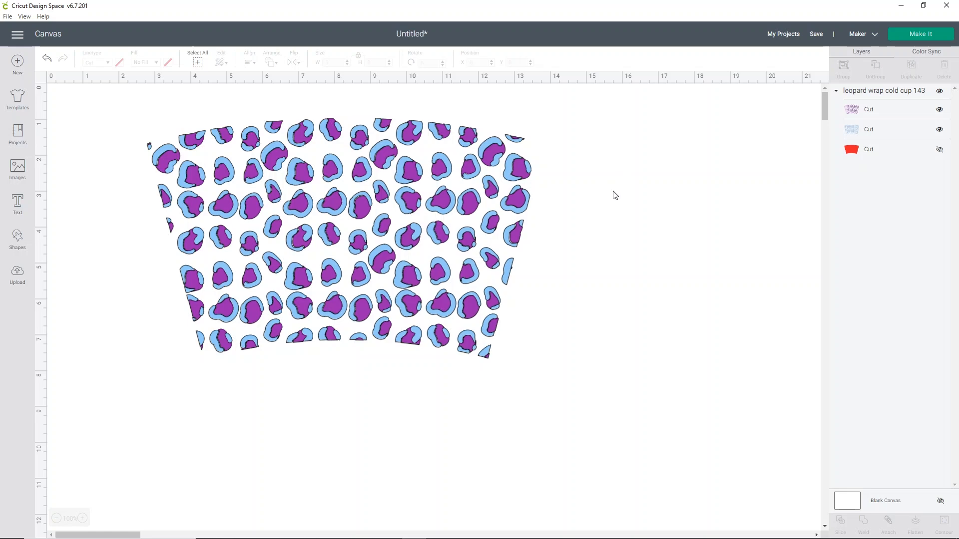
Send the design to Make It, continue past the mat preview, and set the base material to Vinyl
click(920, 33)
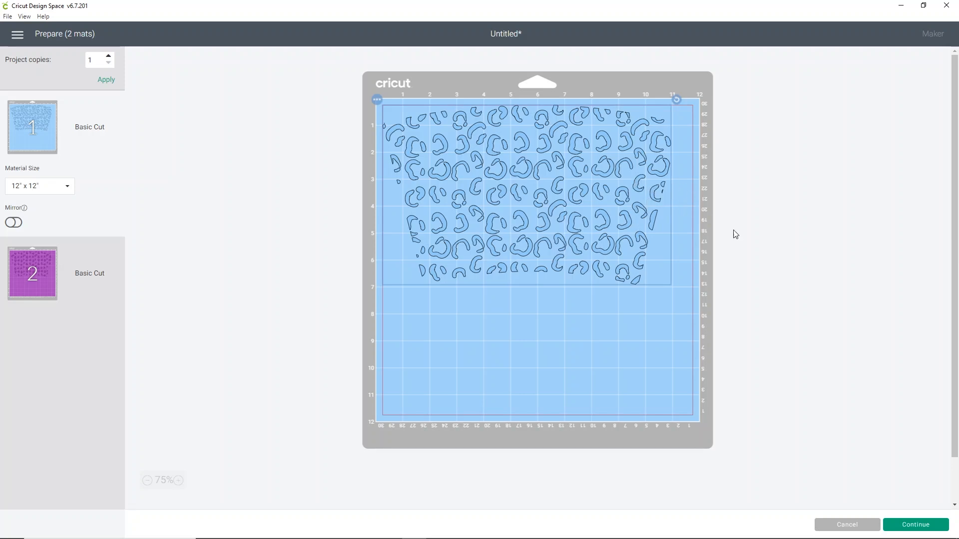
click(900, 525)
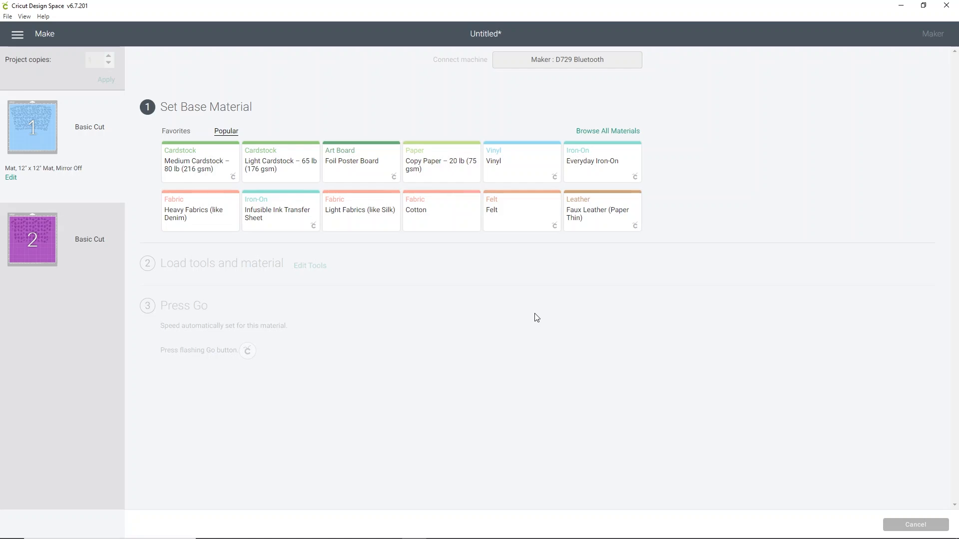
click(523, 165)
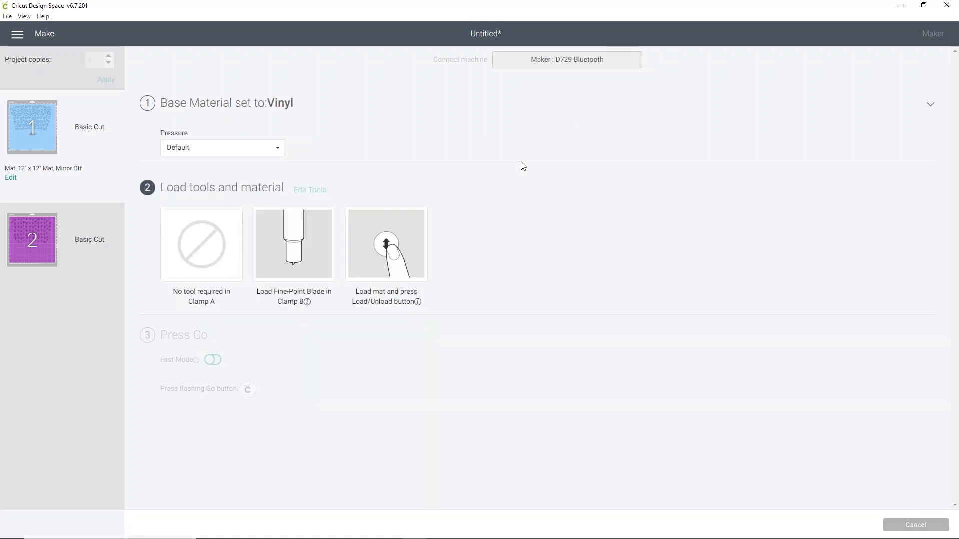